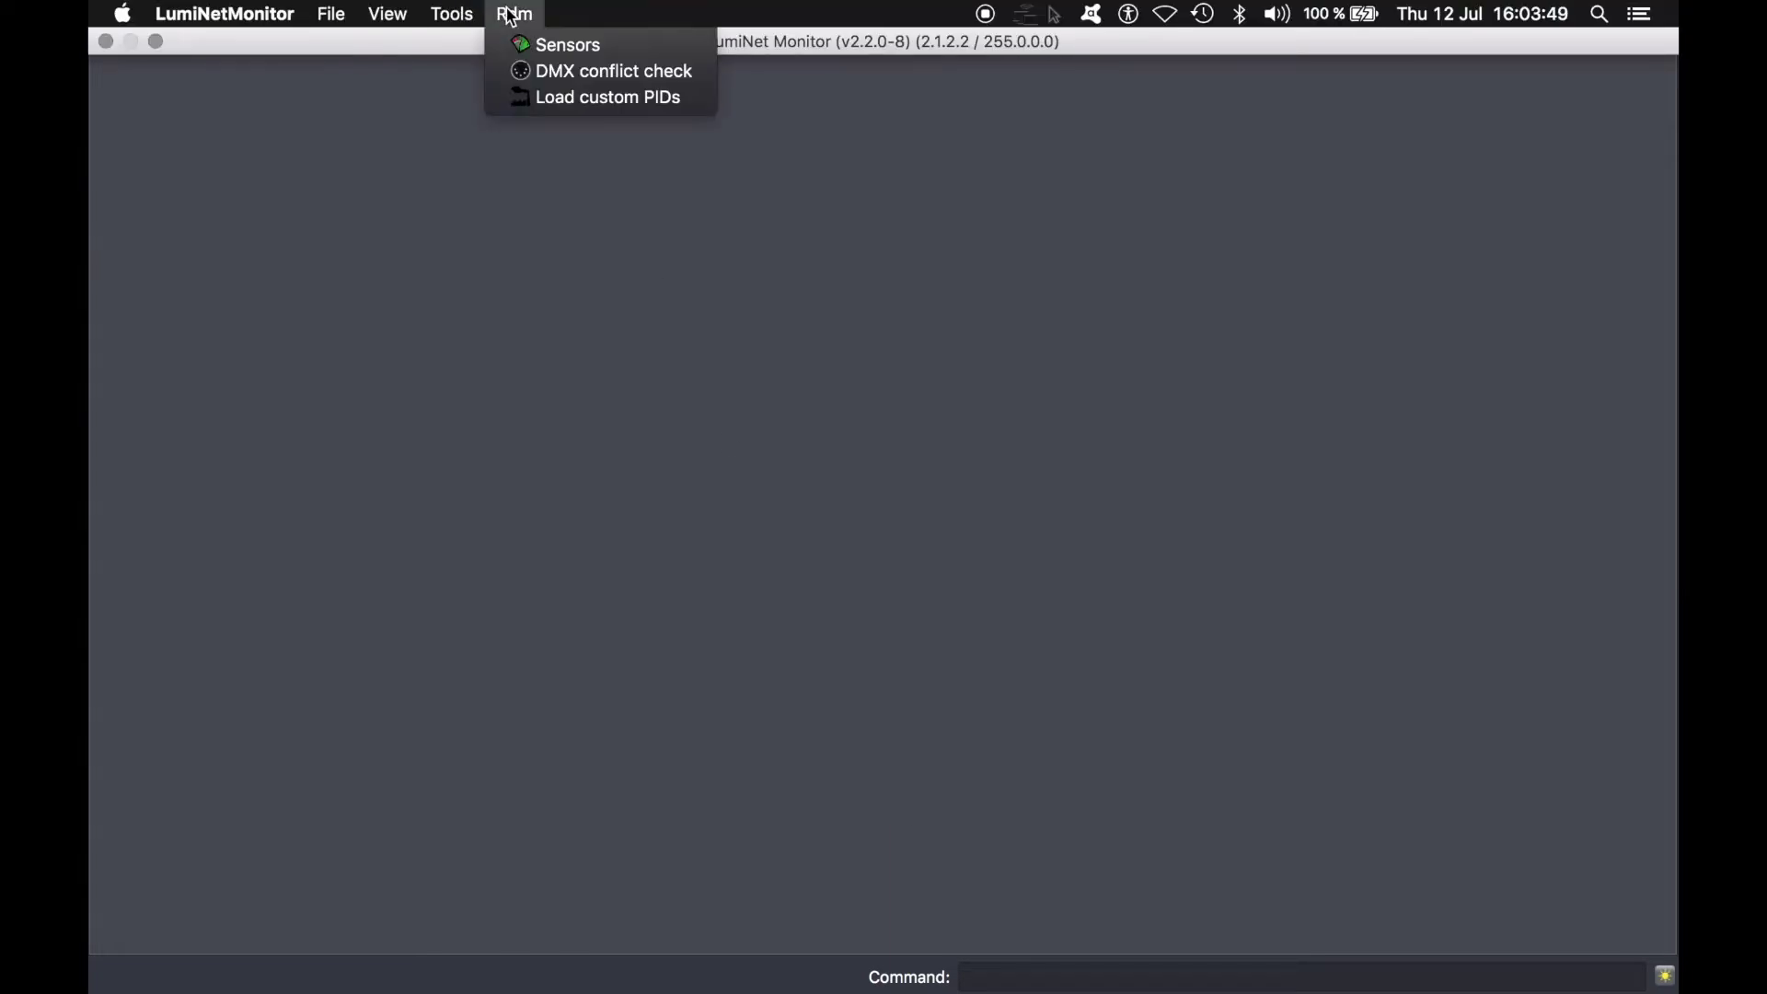
Step: Open Rdm > Sensors and select the first LumiSplit CPU Temperature sensor, reading 44 °C
{"action": "left_click", "coordinate": [559, 48]}
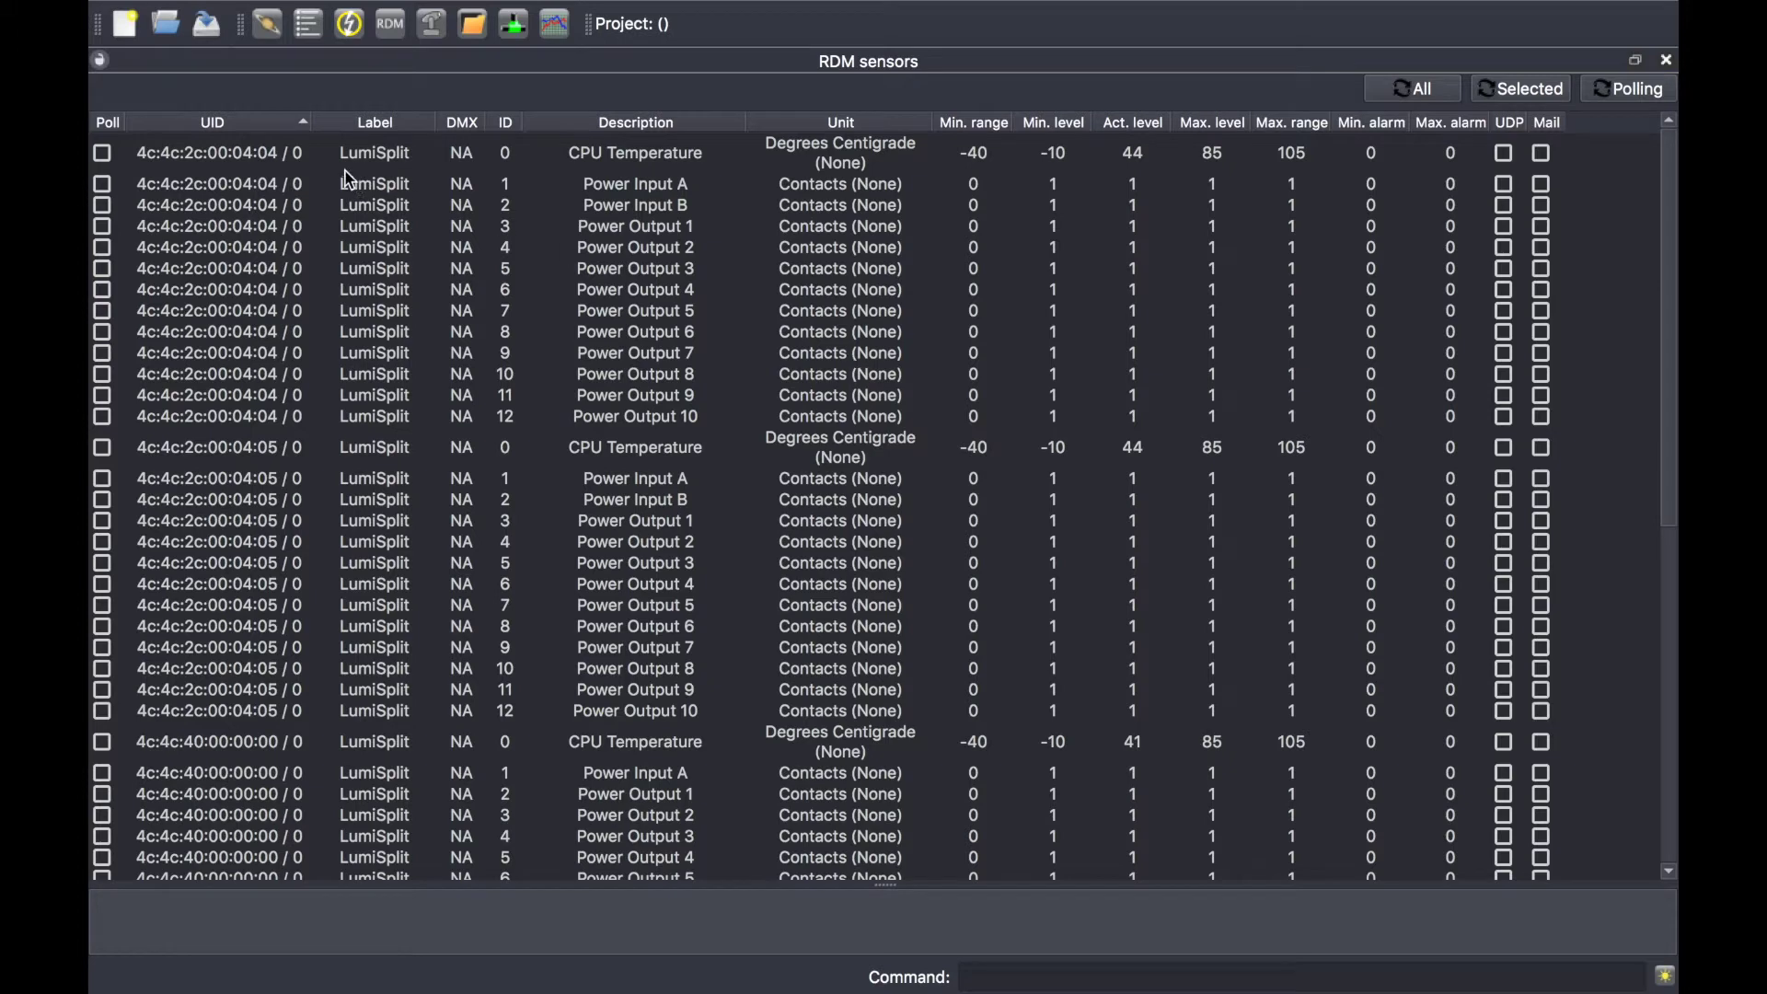
{"action": "left_click", "coordinate": [639, 164]}
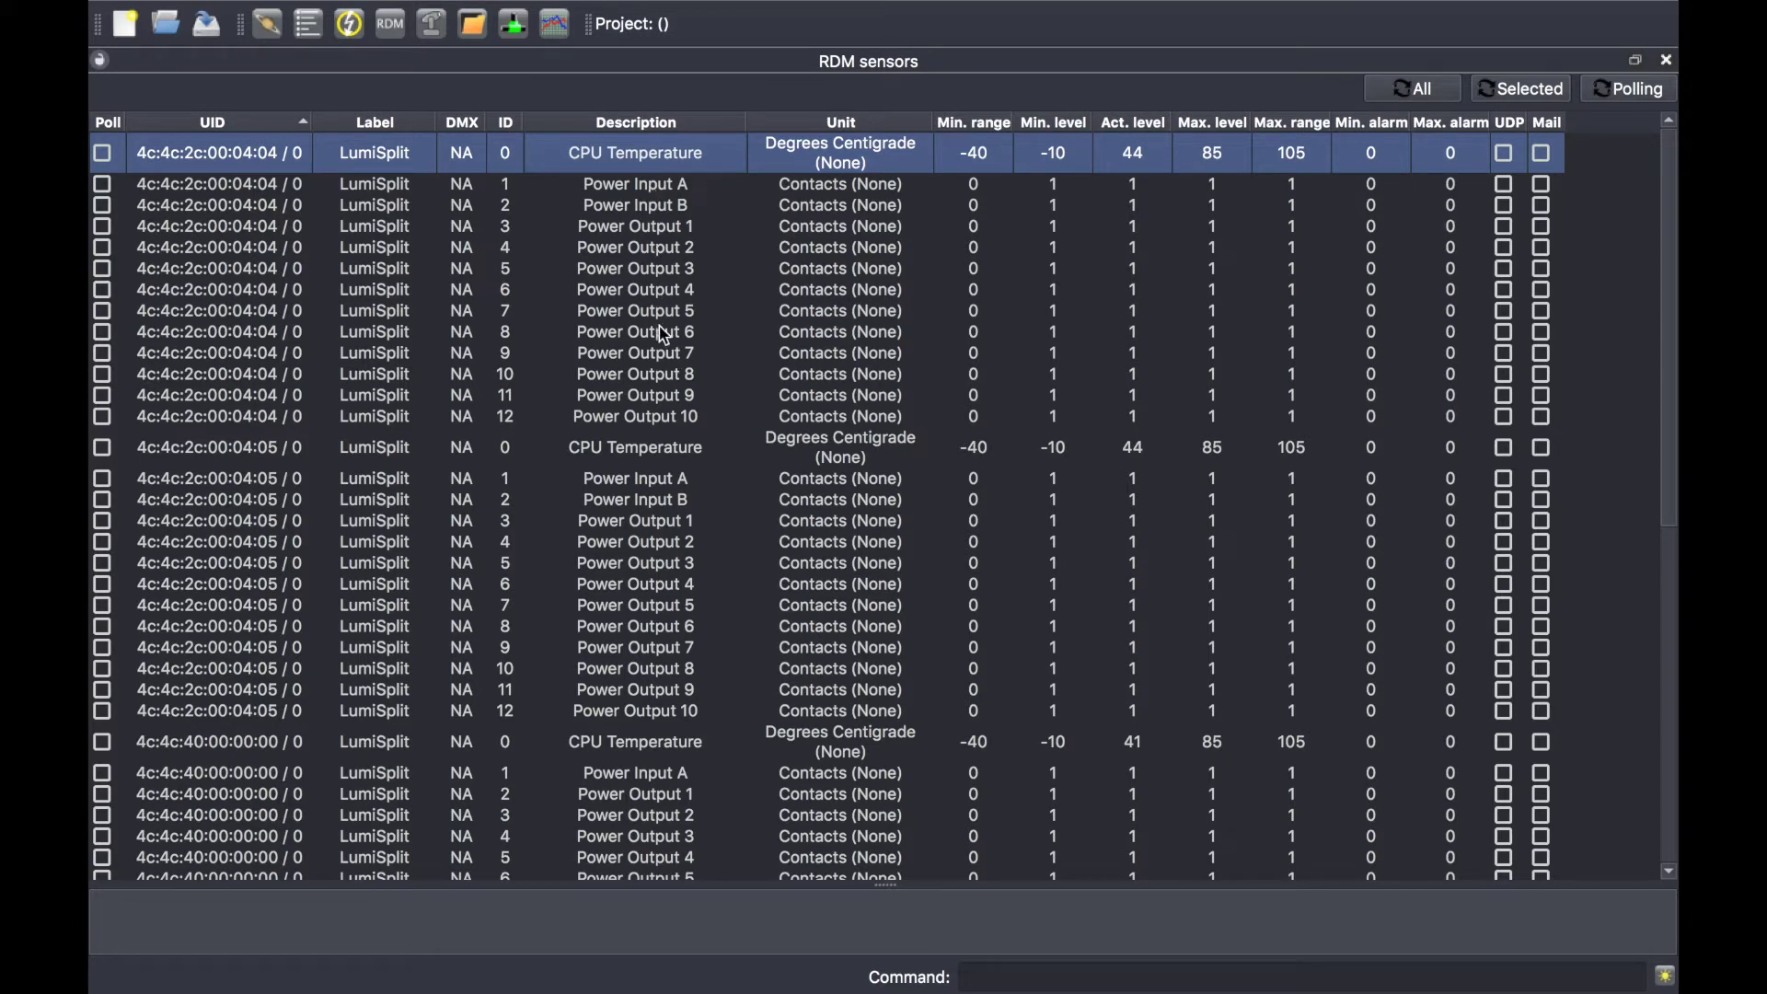
{"action": "scroll", "coordinate": [718, 635], "scroll_direction": "down", "scroll_amount": 7}
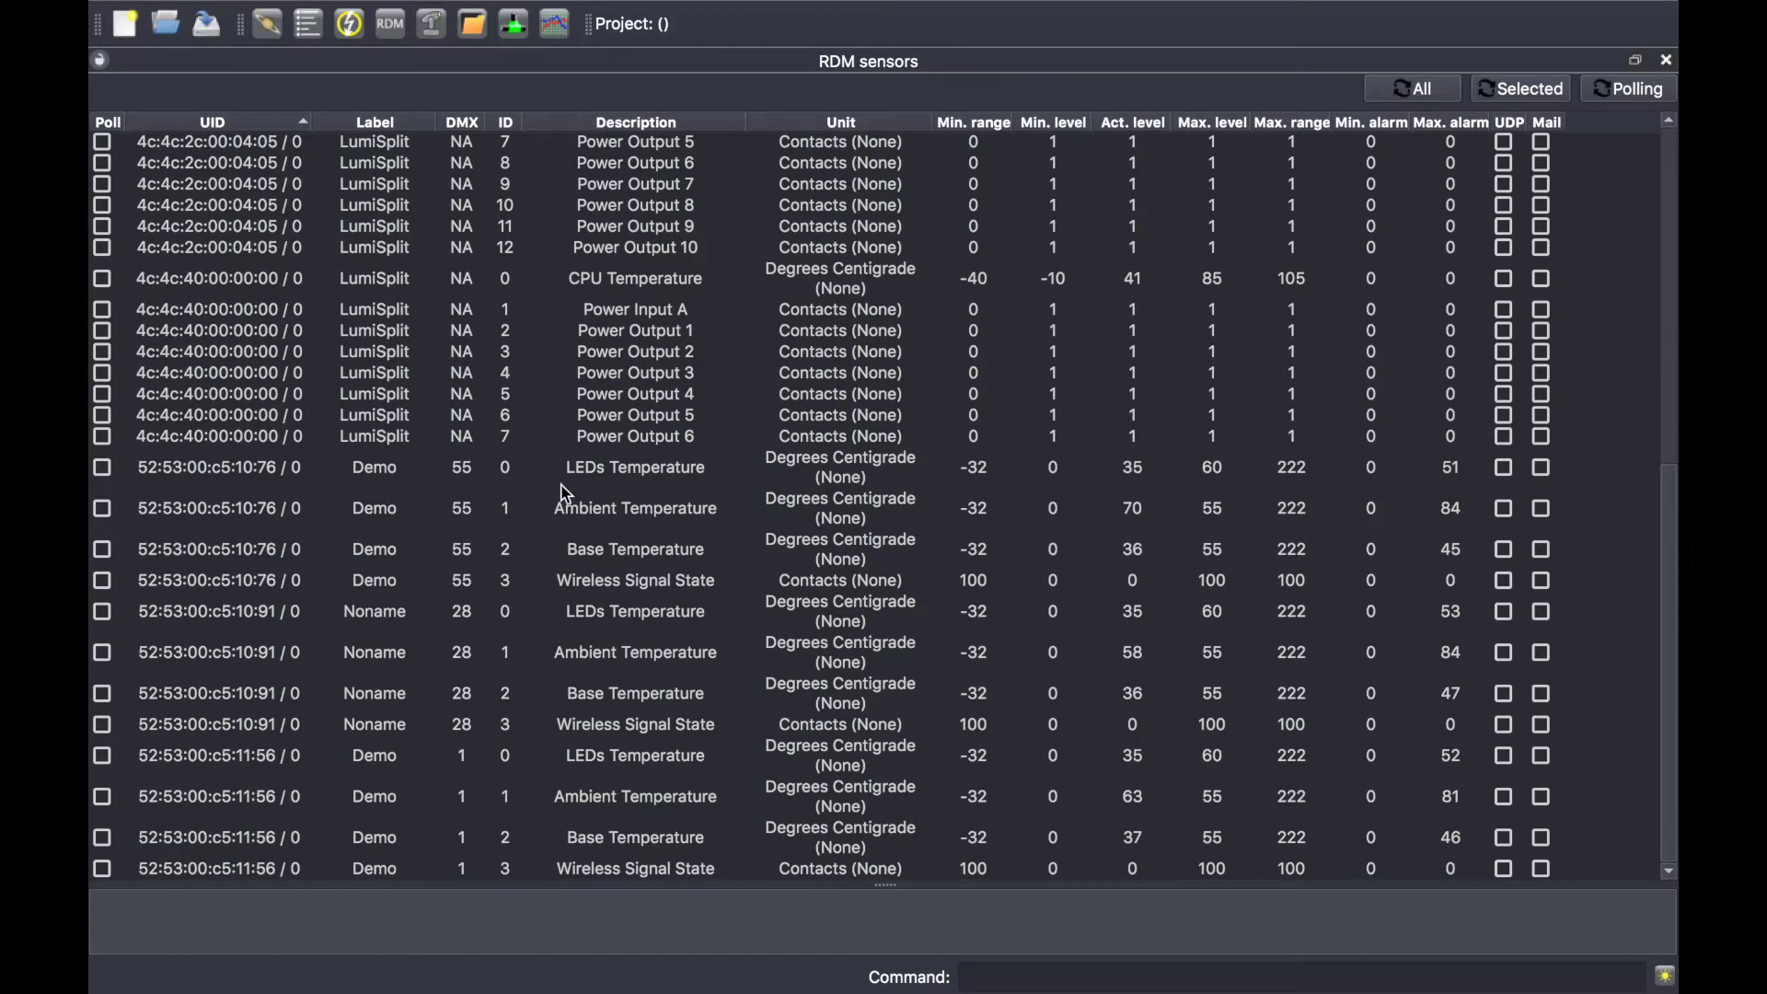
{"action": "scroll", "coordinate": [750, 366], "scroll_direction": "up", "scroll_amount": 6}
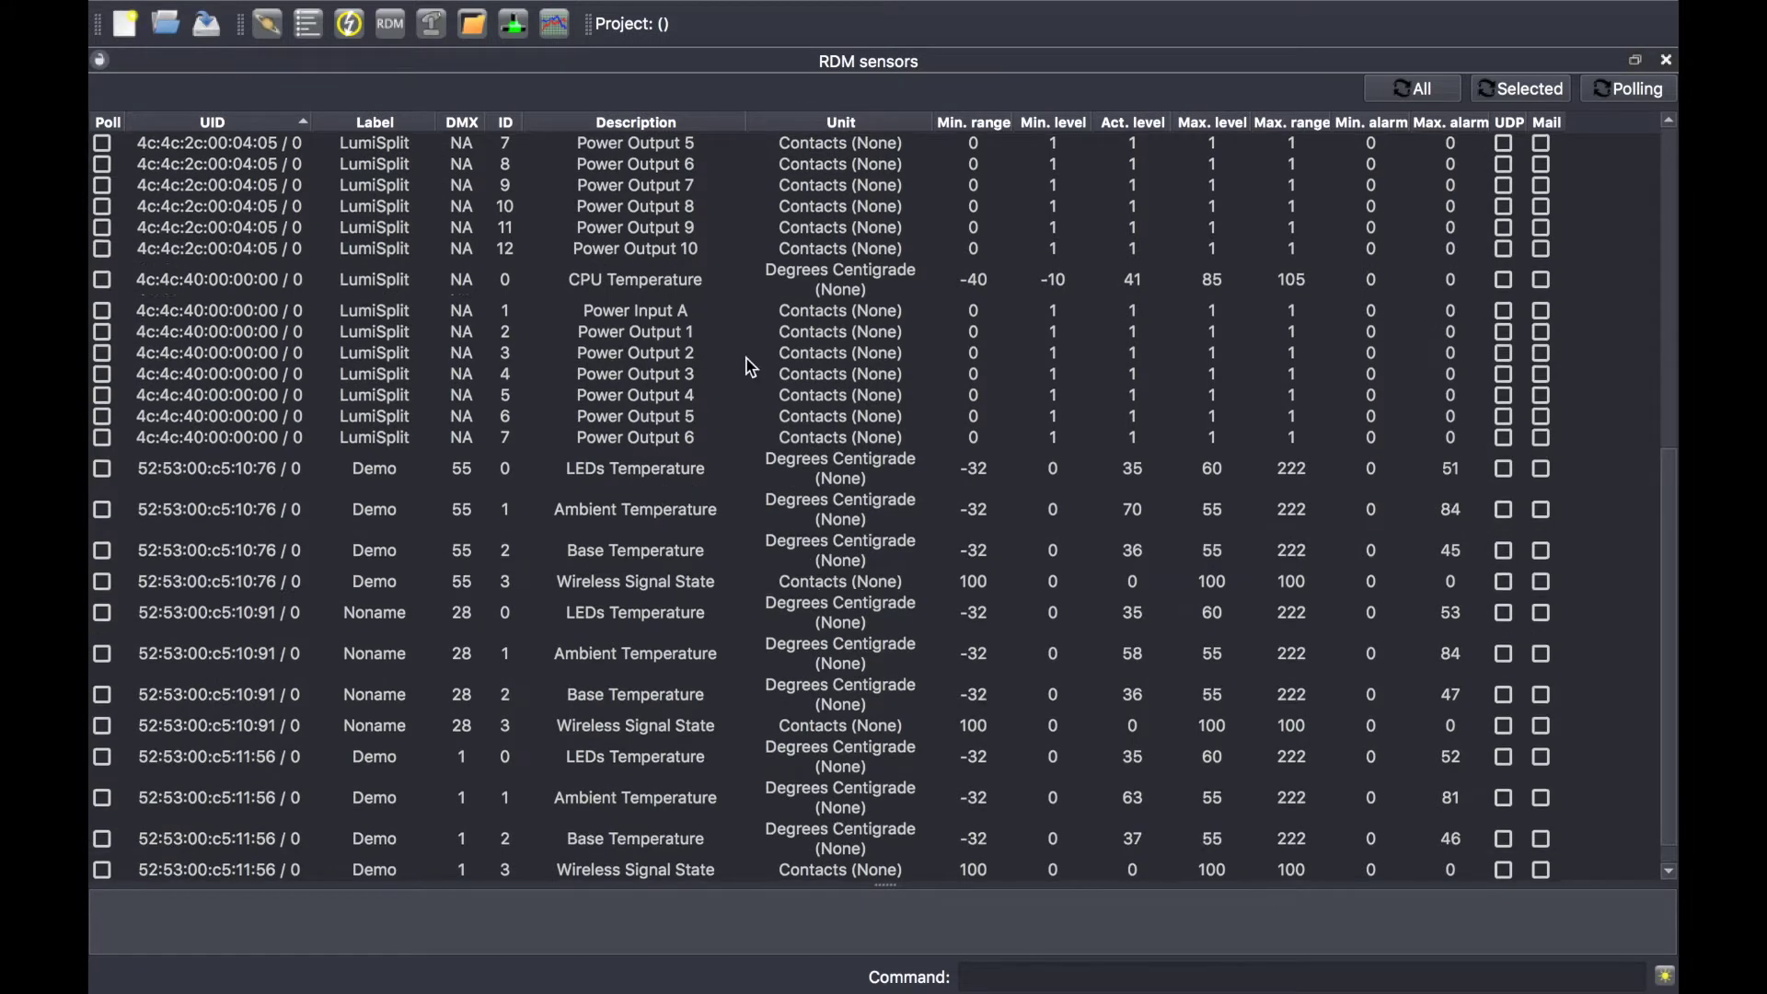
{"action": "scroll", "coordinate": [750, 366], "scroll_direction": "up", "scroll_amount": 2}
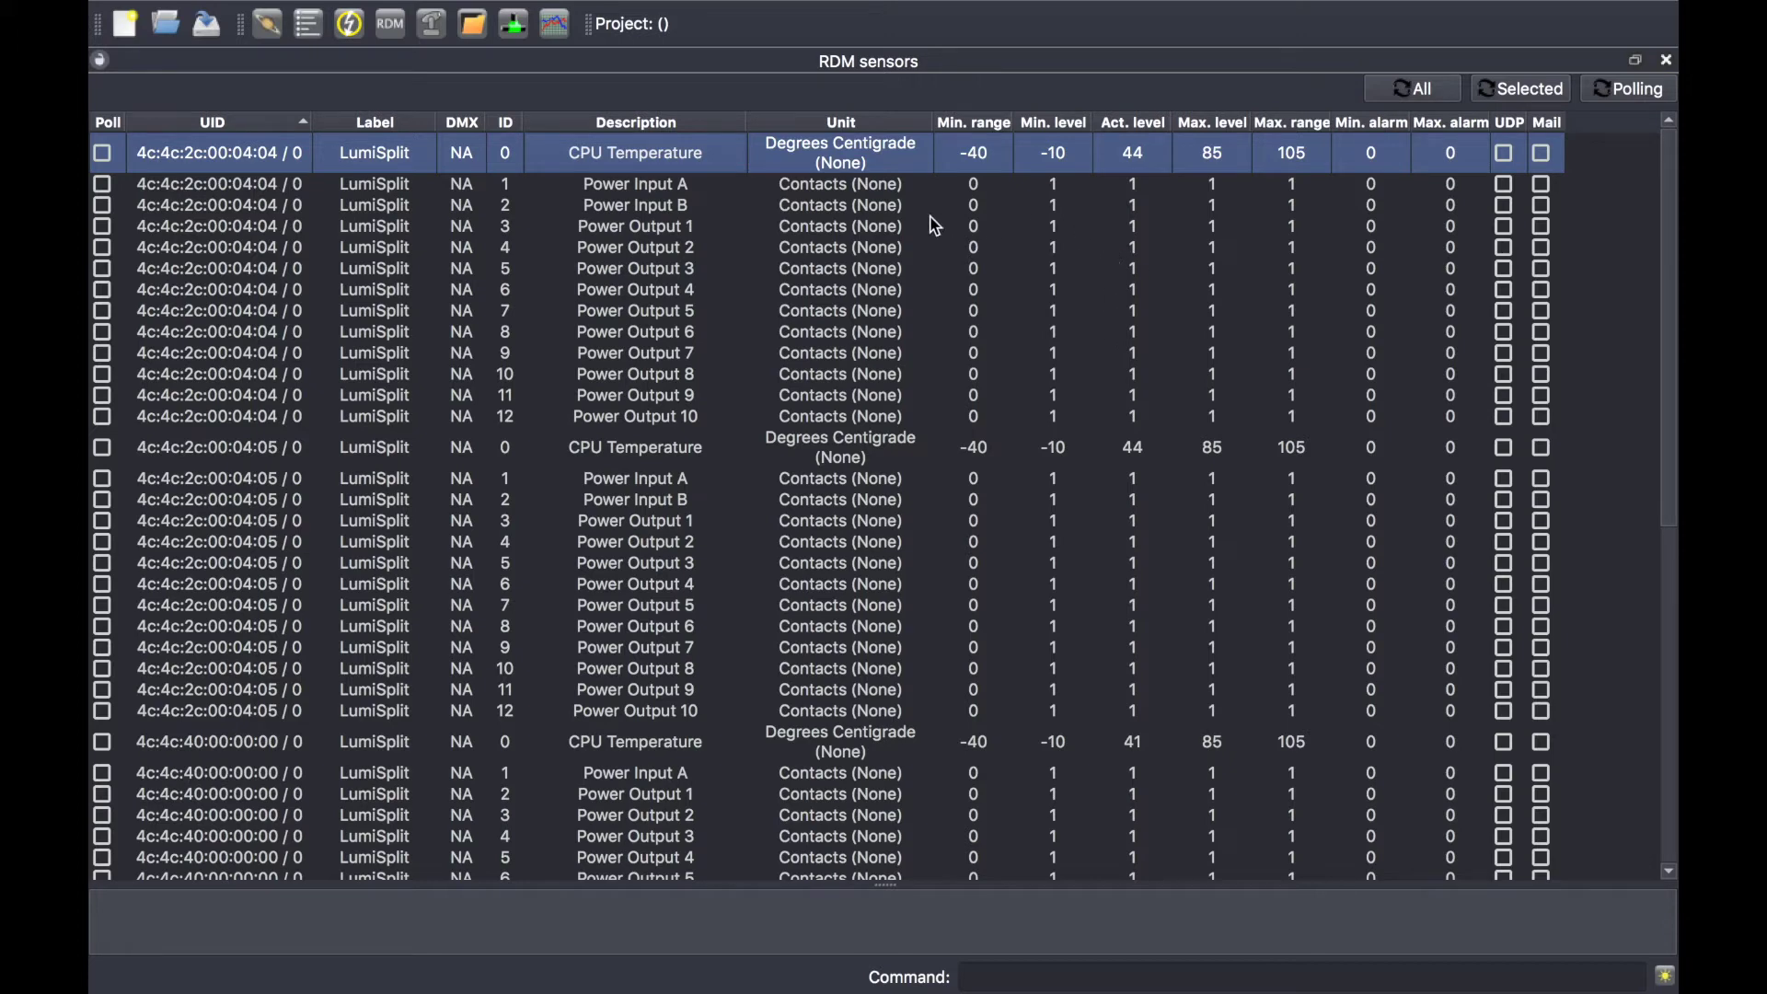
{"action": "left_click", "coordinate": [907, 186]}
{"action": "left_click", "coordinate": [1103, 163]}
Step: Set the first CPU Temperature sensor's max alarm to 75 with mail, then close the sensors table
{"action": "double_click", "coordinate": [1451, 161]}
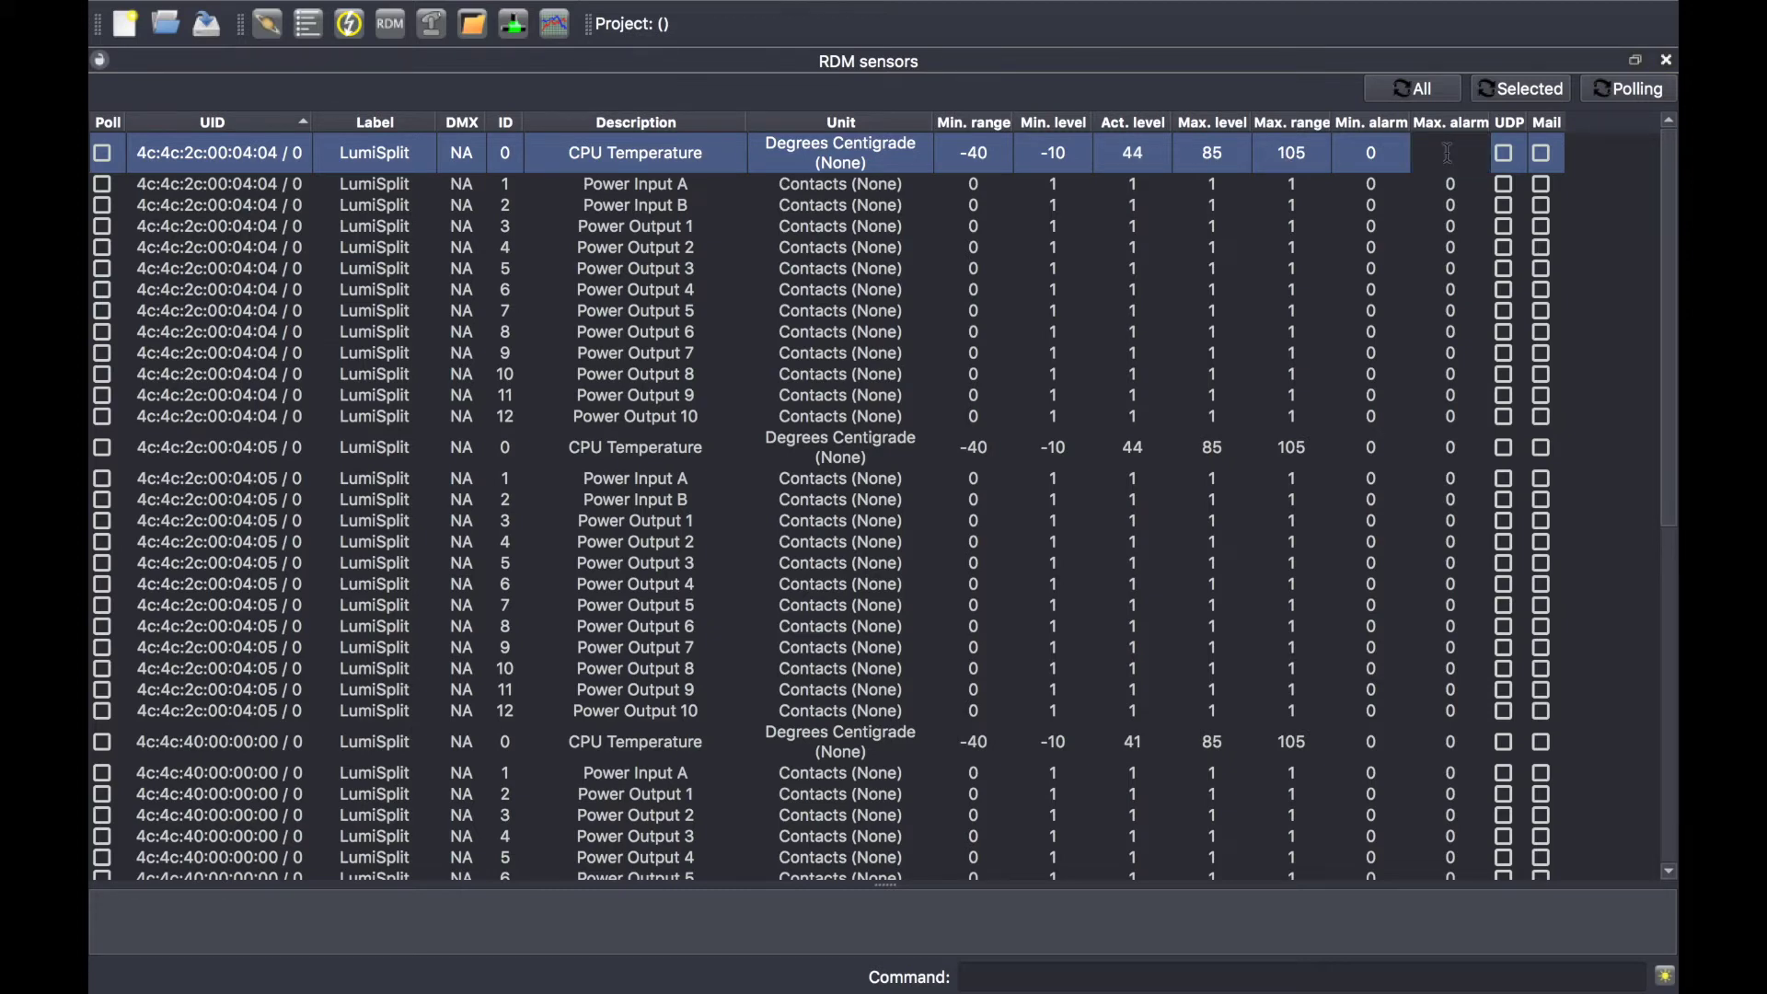
{"action": "left_click", "coordinate": [1616, 168]}
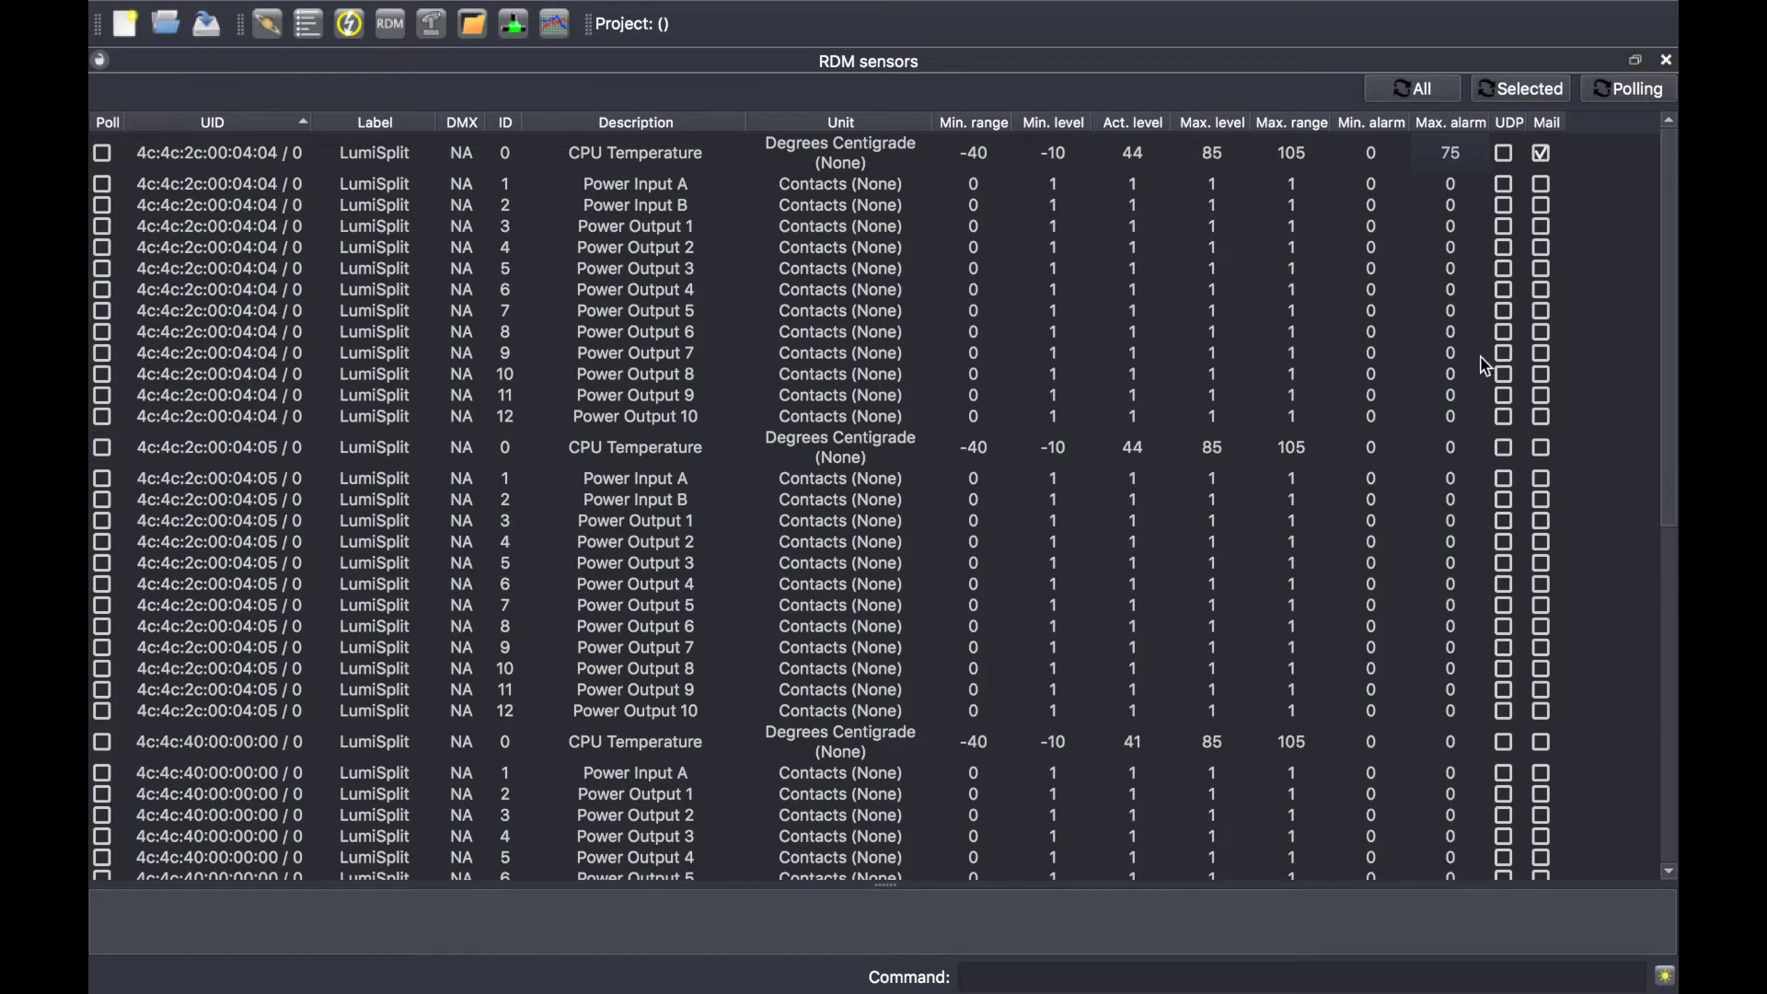
{"action": "scroll", "coordinate": [1203, 513], "scroll_direction": "down", "scroll_amount": 3}
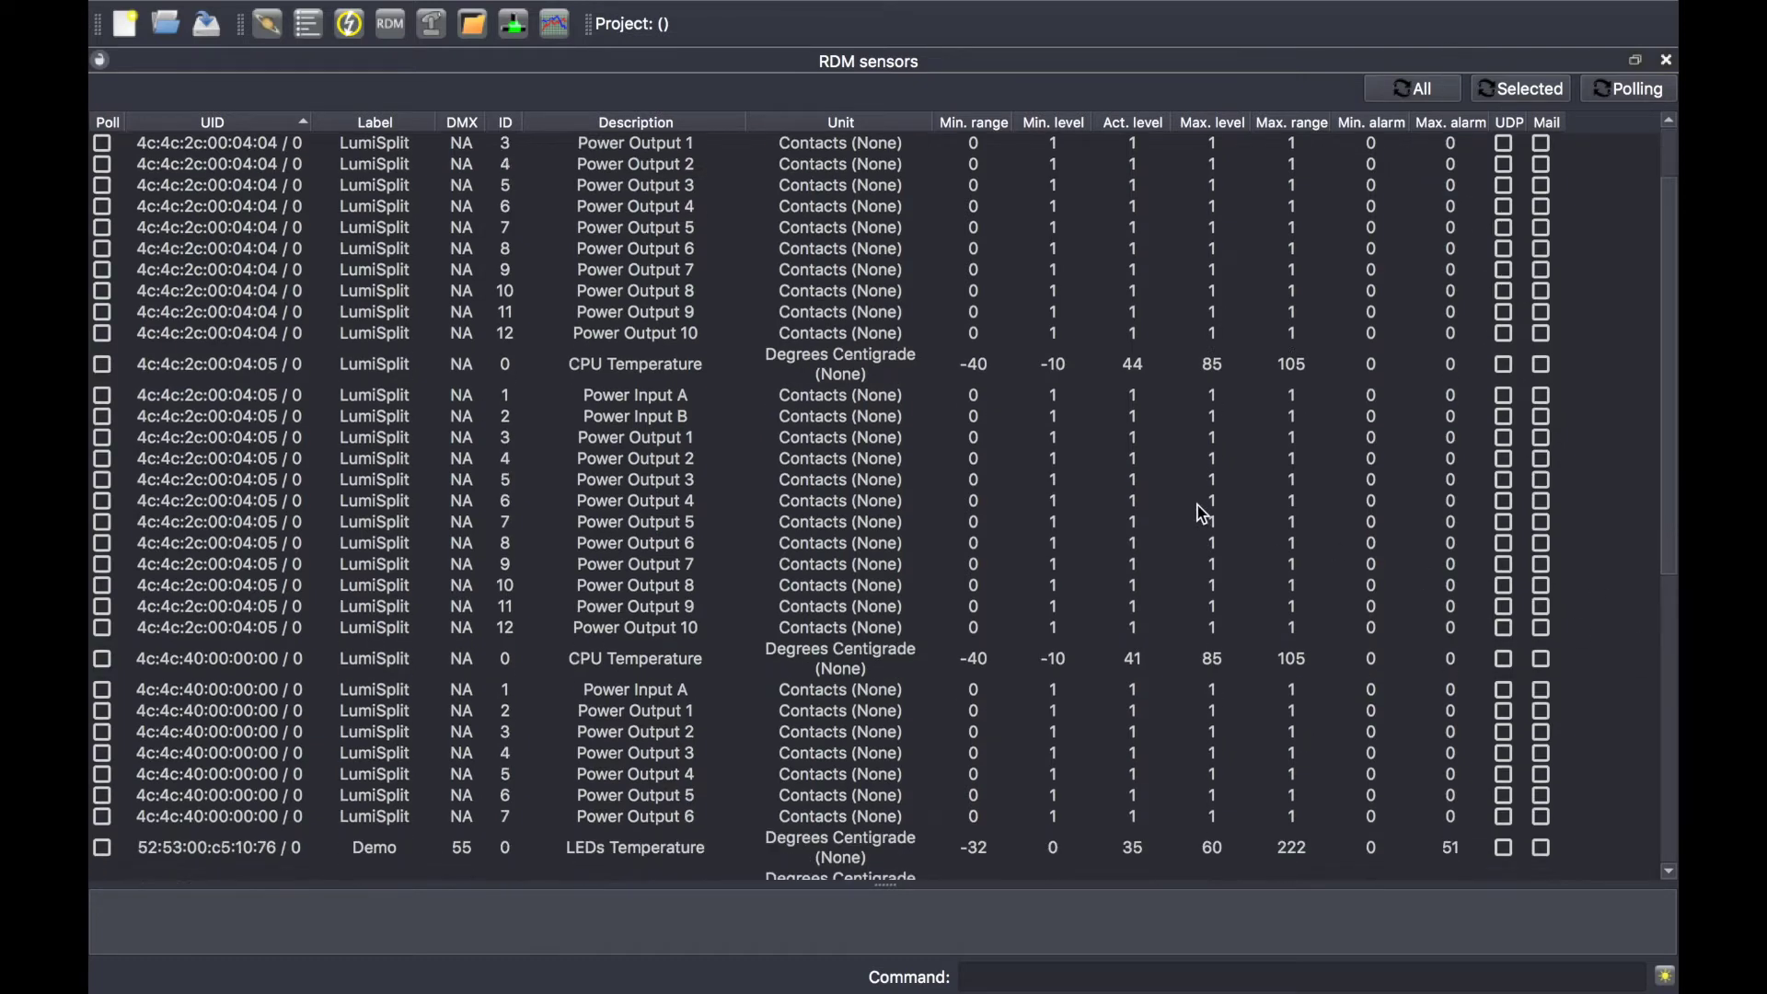
{"action": "scroll", "coordinate": [1202, 513], "scroll_direction": "up", "scroll_amount": 3}
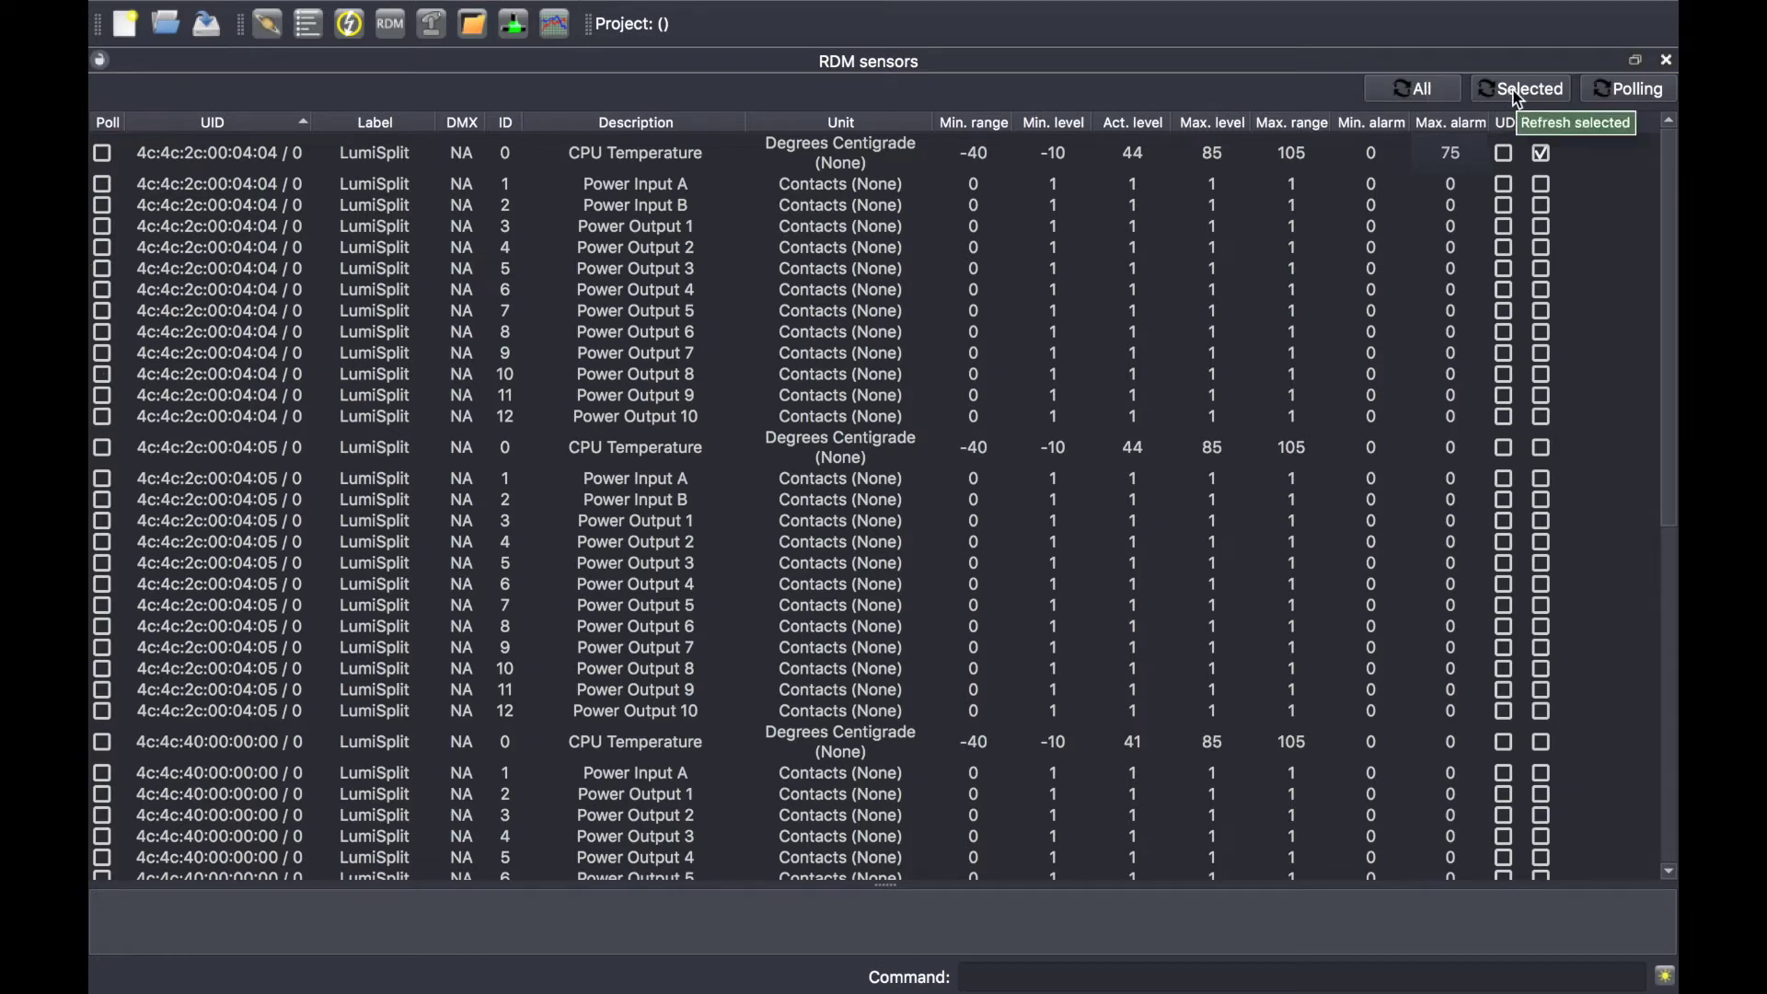
{"action": "scroll", "coordinate": [1533, 506], "scroll_direction": "down", "scroll_amount": 10}
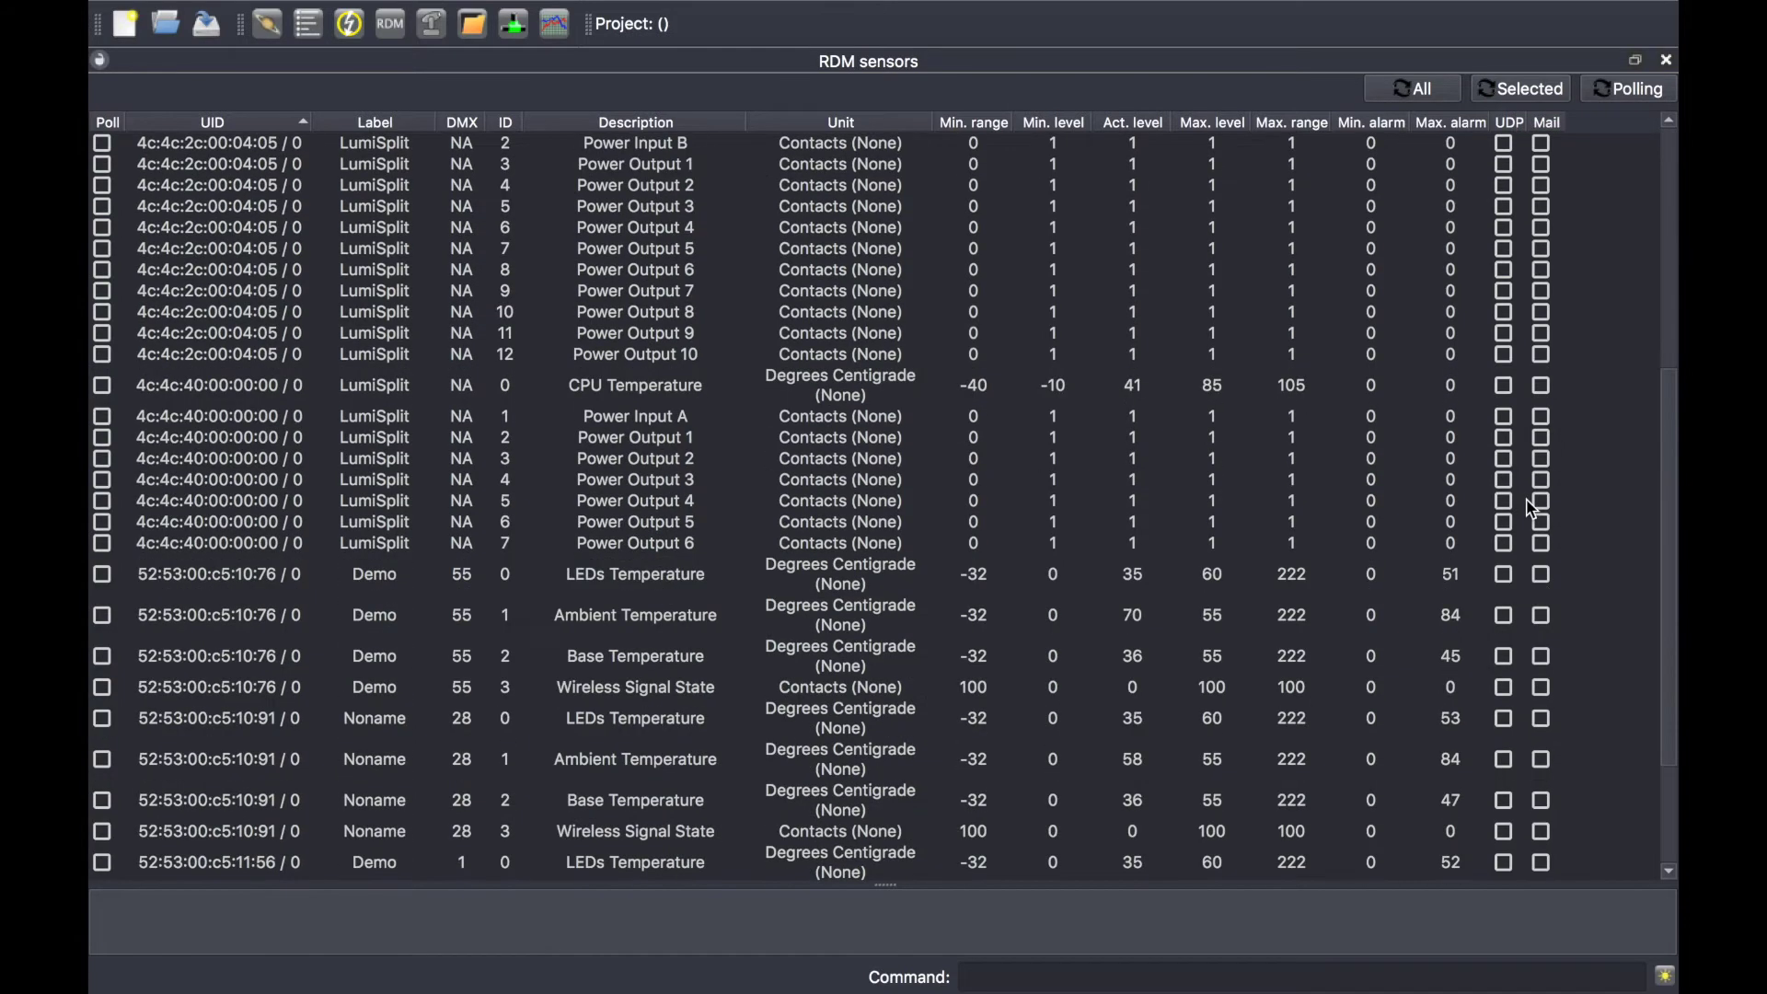
{"action": "scroll", "coordinate": [1532, 506], "scroll_direction": "up", "scroll_amount": 10}
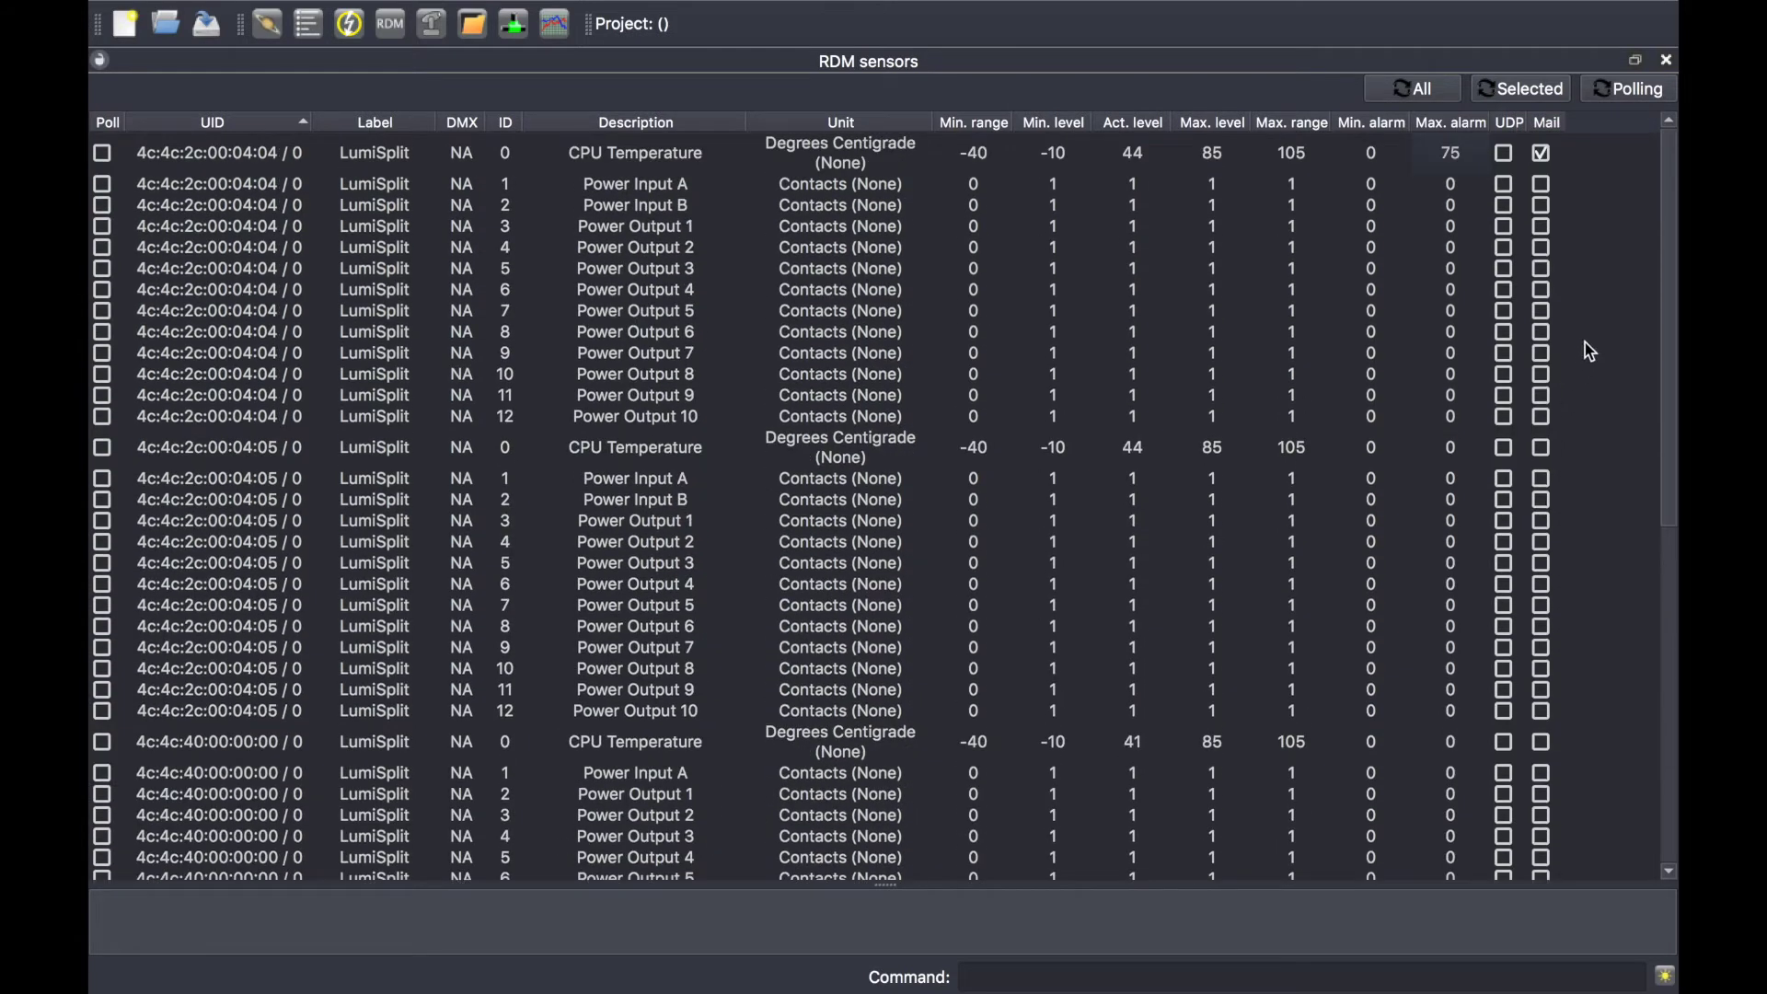
{"action": "left_click", "coordinate": [1667, 60]}
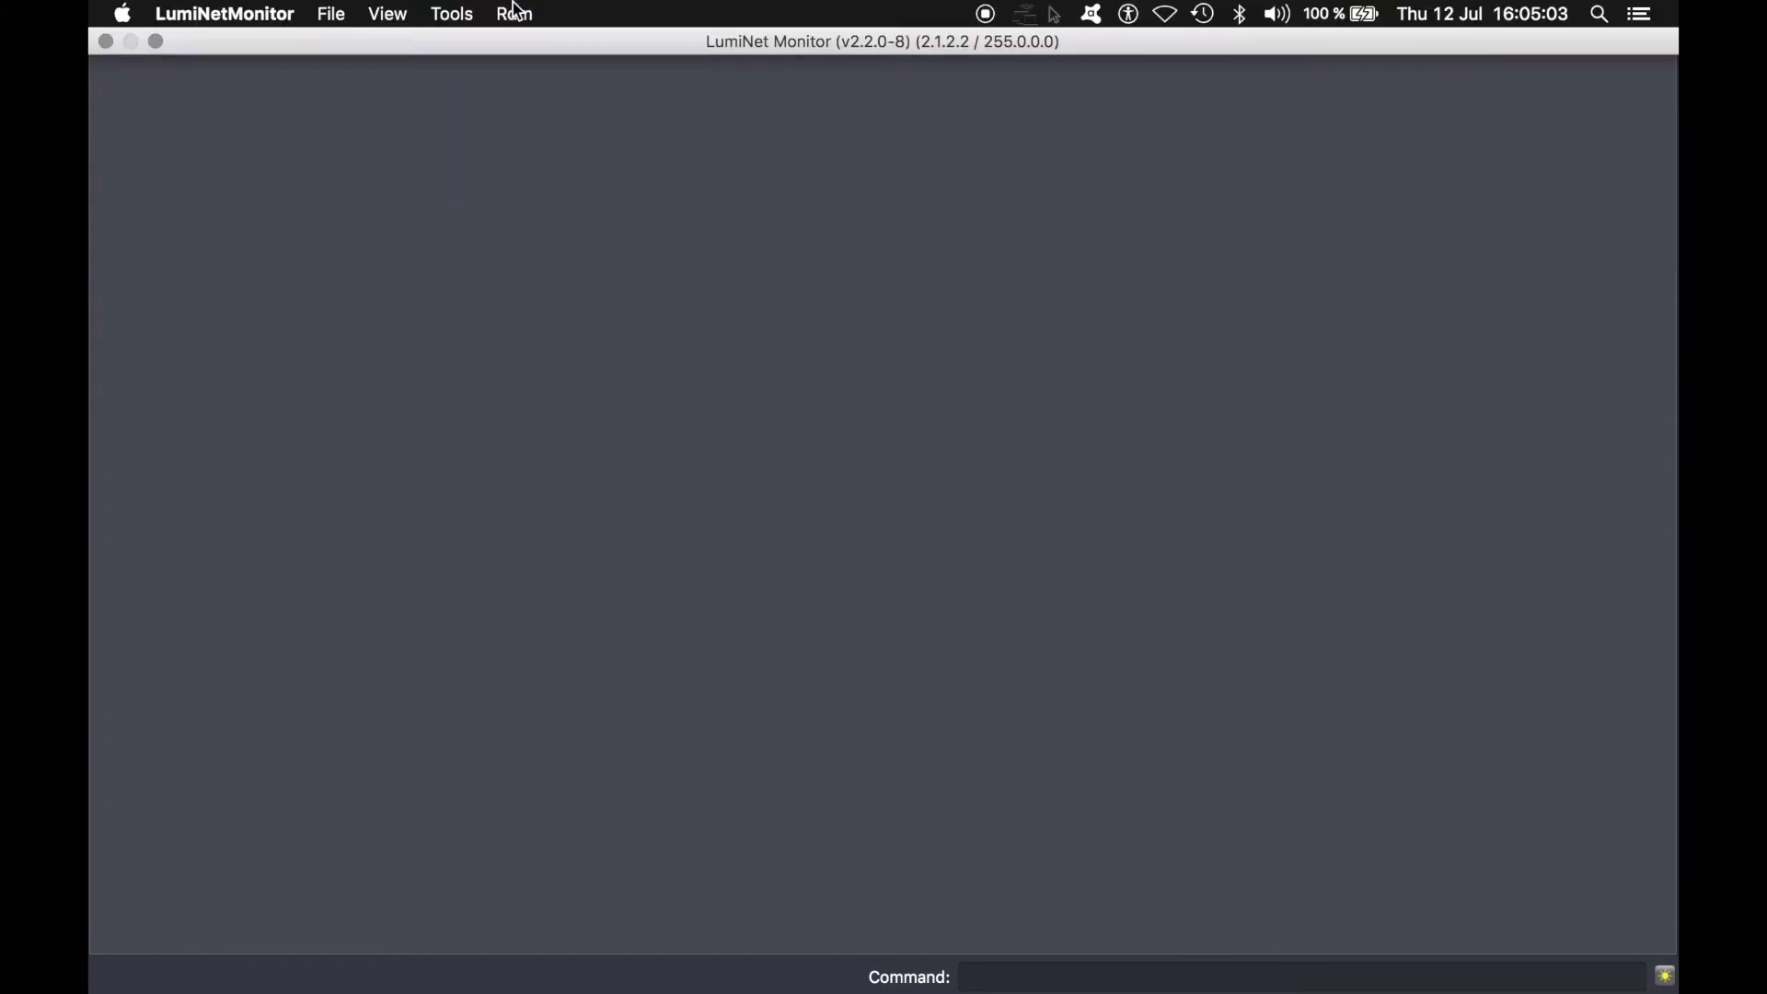
Step: Select all three Robin Spiider fixtures and open their patch settings
{"action": "left_click", "coordinate": [514, 14]}
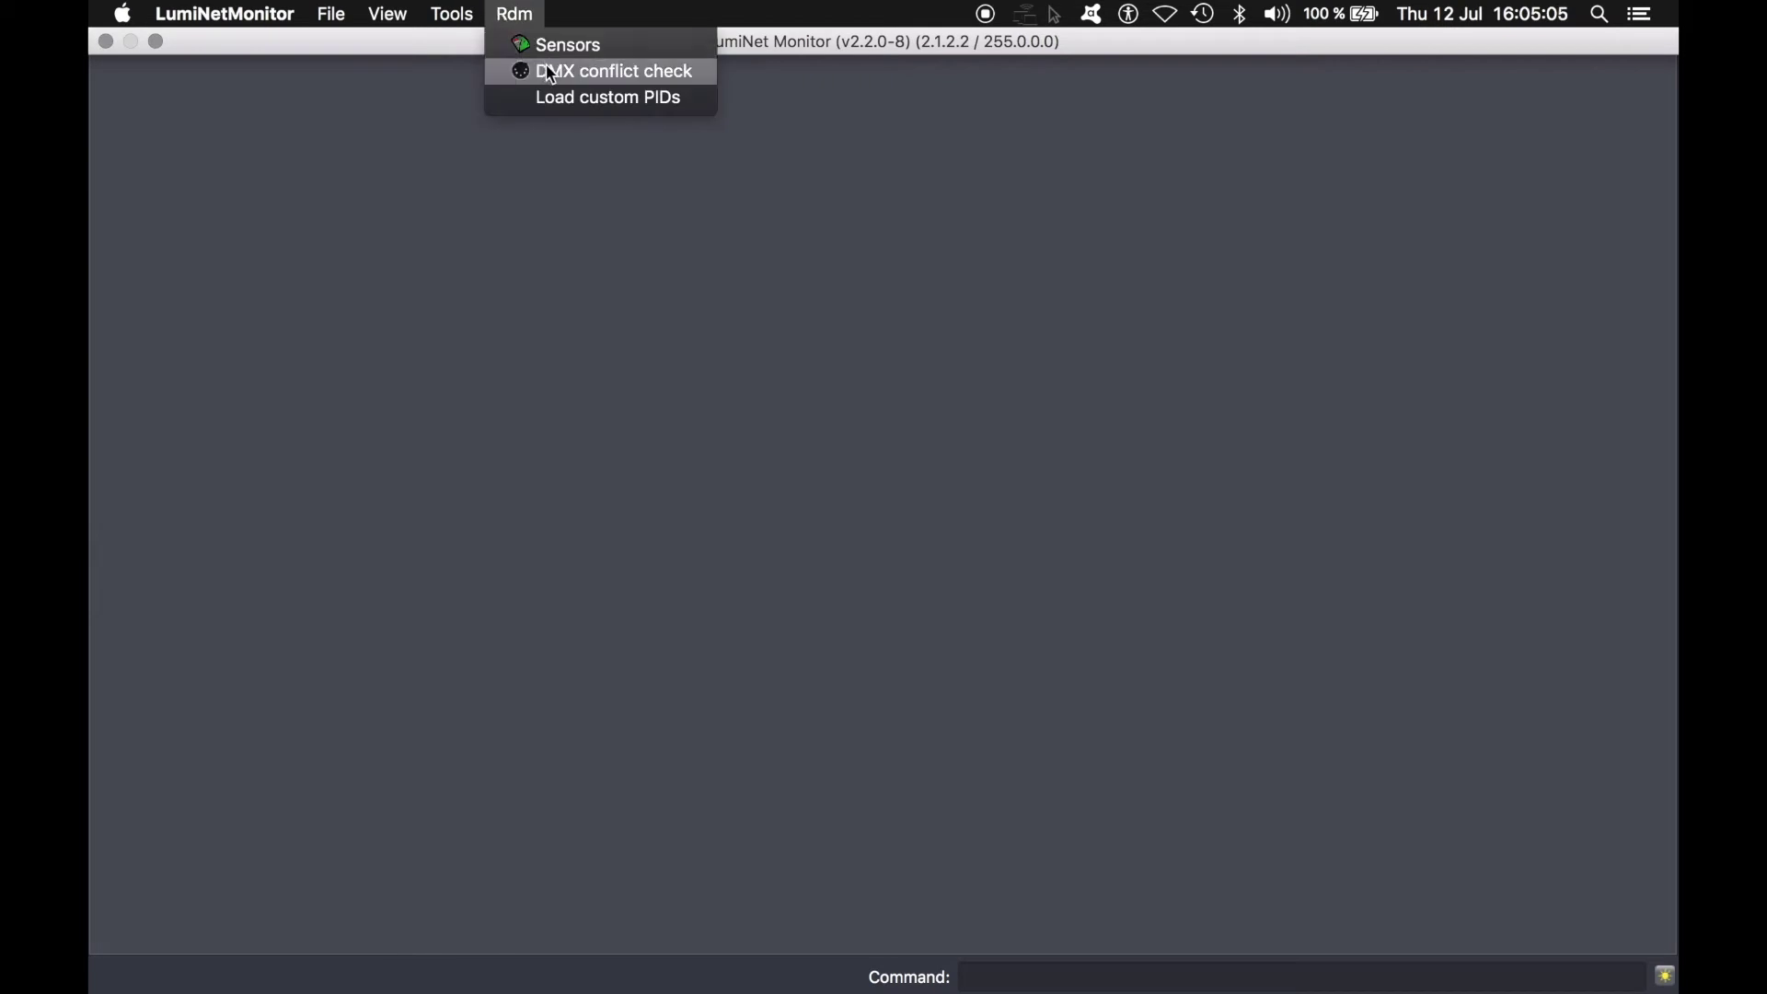
{"action": "left_click", "coordinate": [352, 163]}
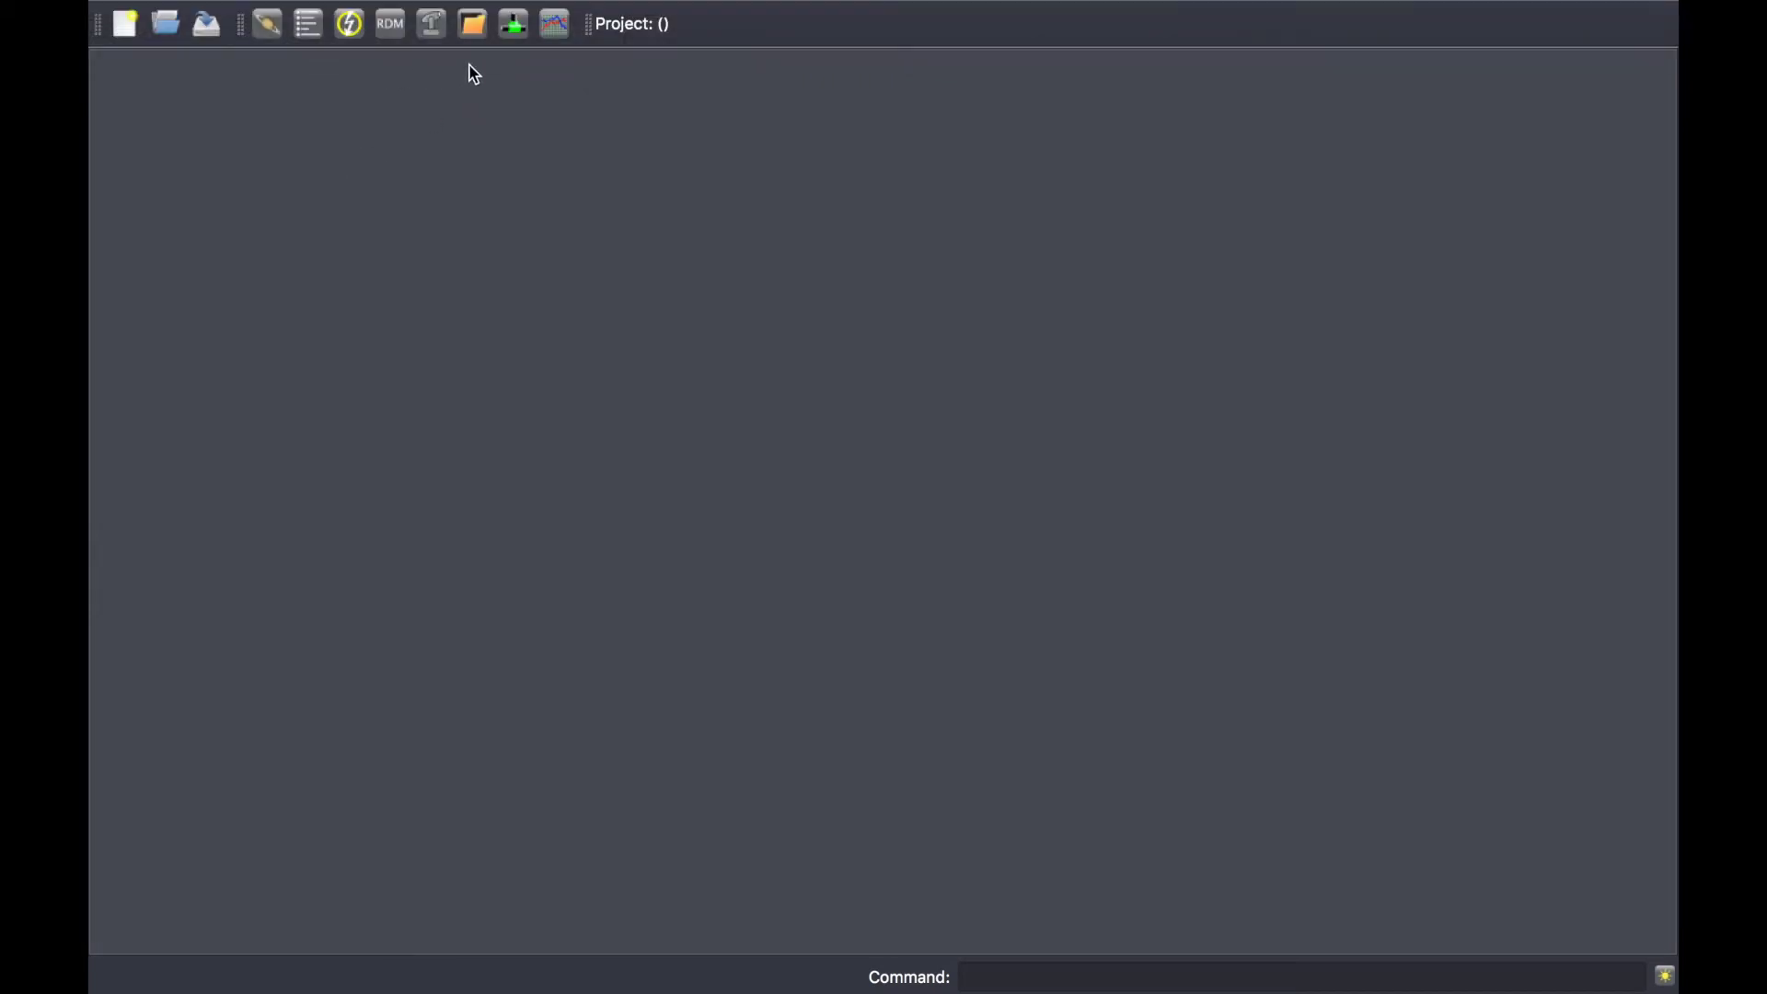
{"action": "left_click", "coordinate": [378, 35]}
{"action": "left_click", "coordinate": [1168, 202]}
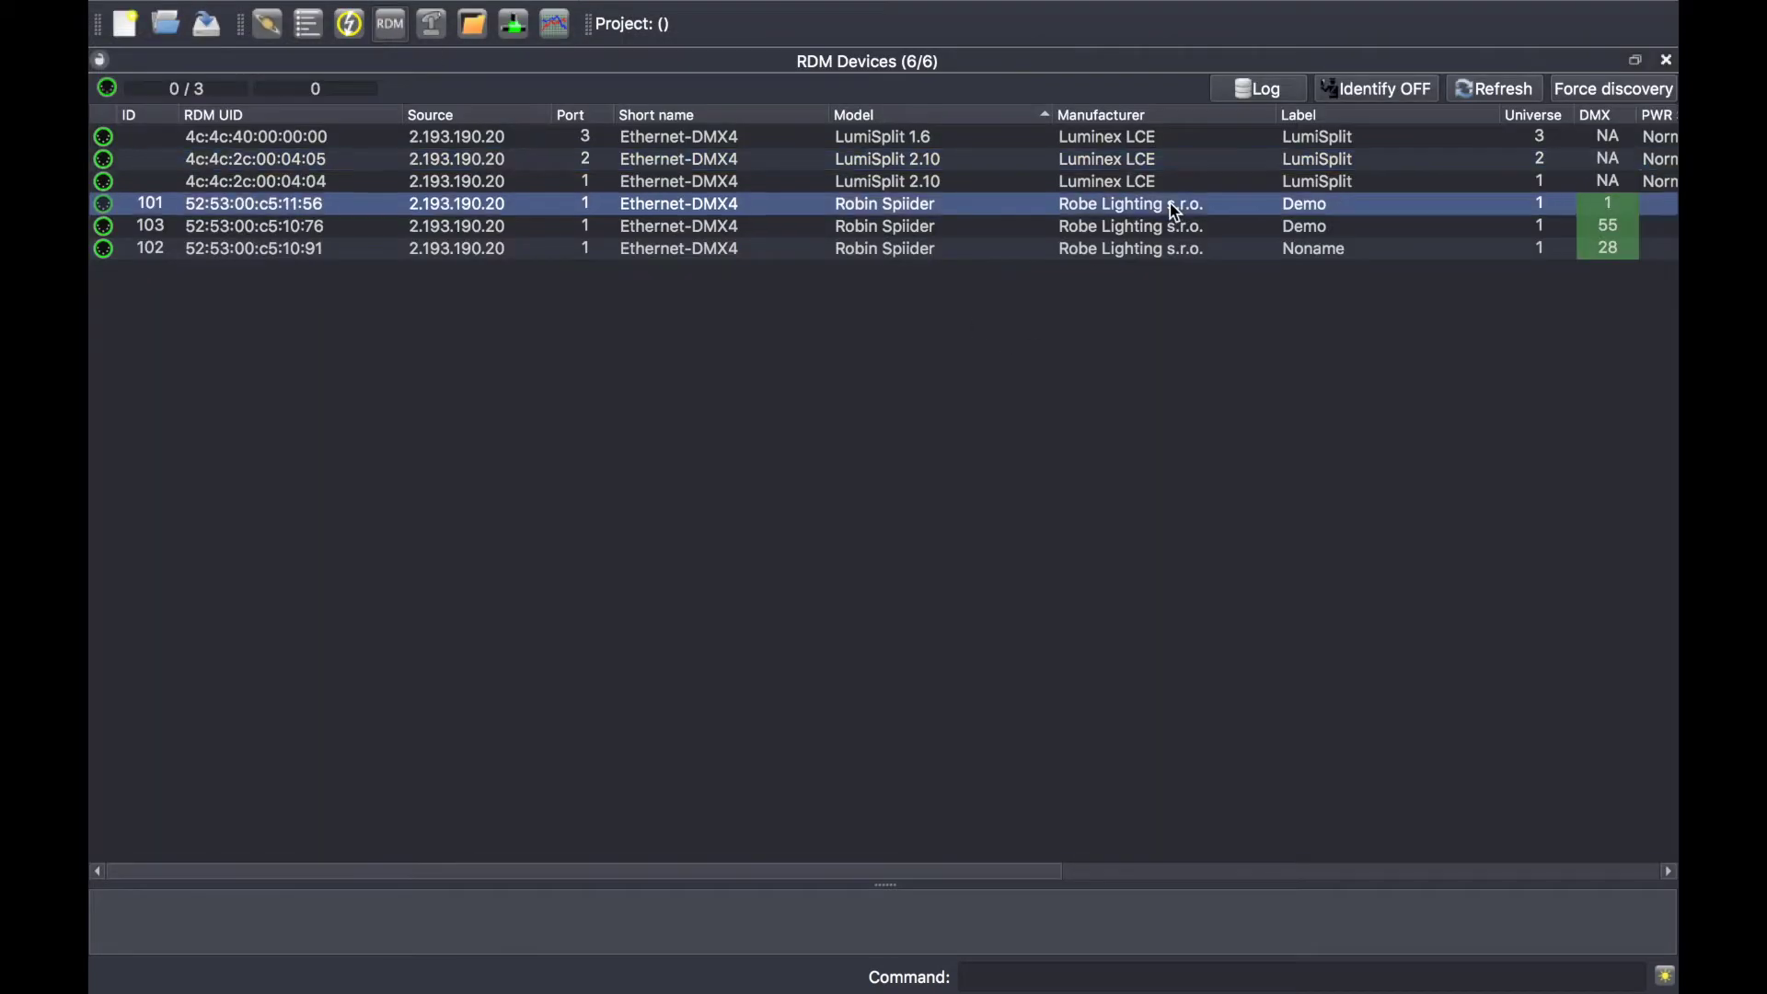
{"action": "left_click", "coordinate": [1170, 254], "text": "shift"}
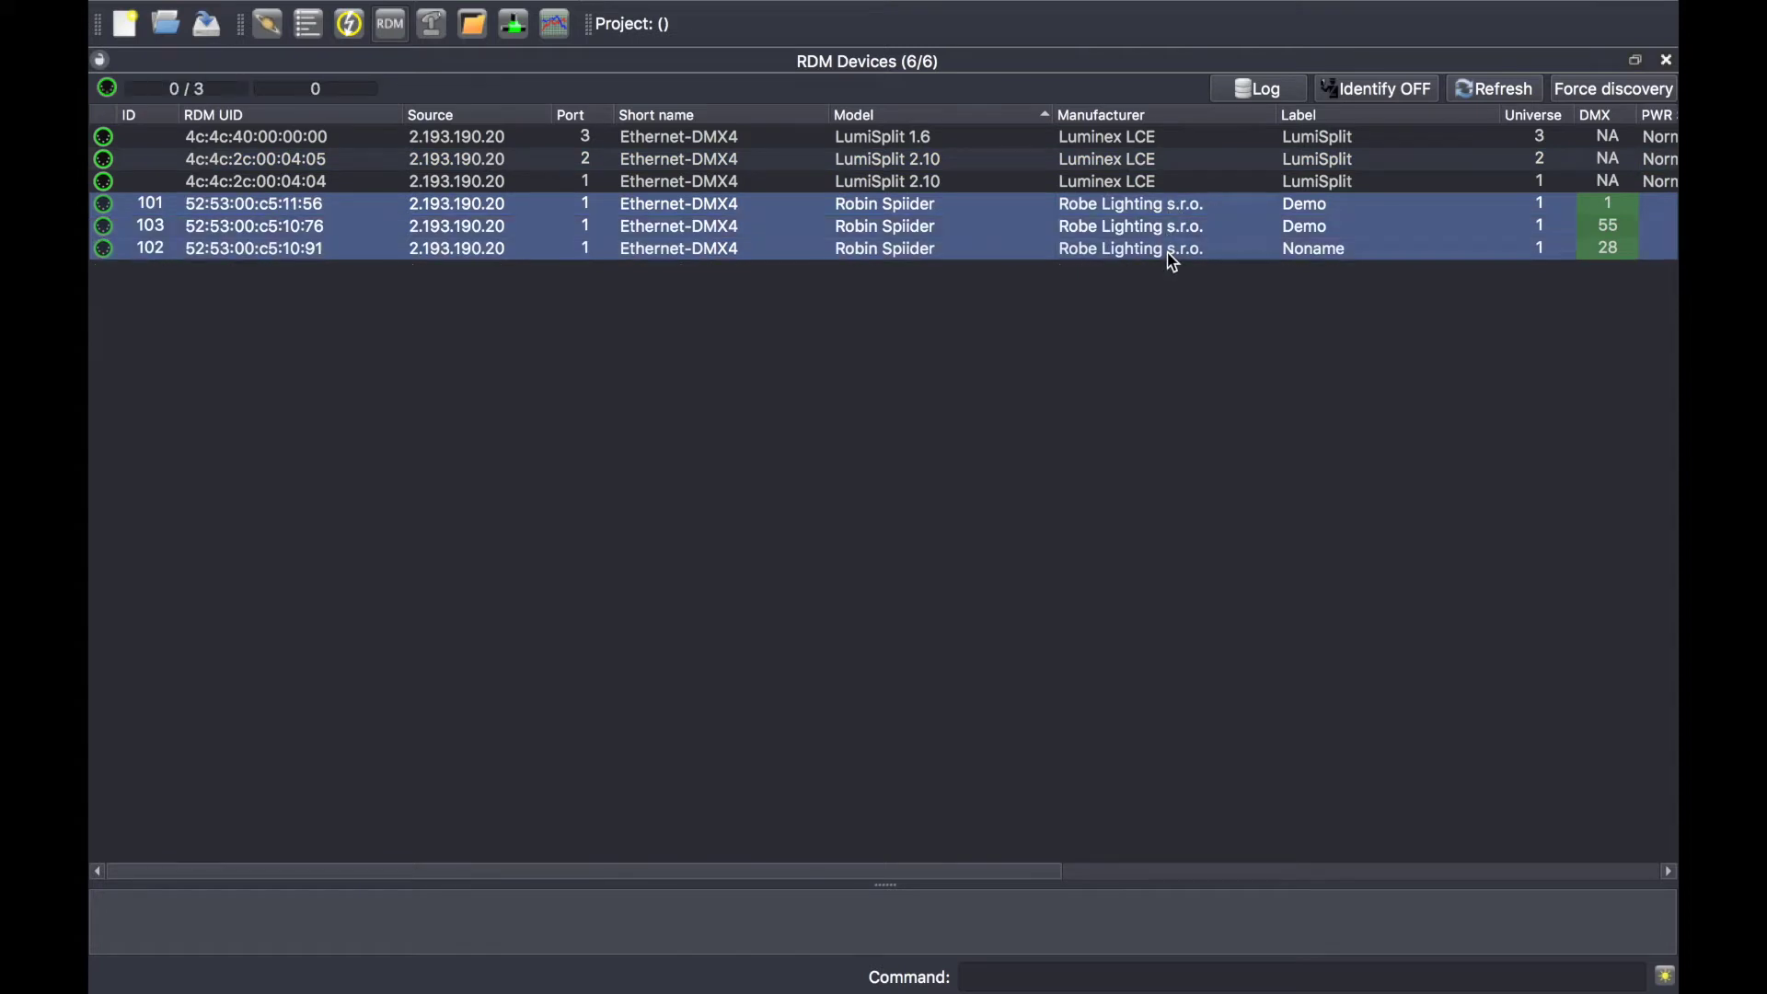
{"action": "right_click", "coordinate": [1170, 256]}
{"action": "mouse_move", "coordinate": [1251, 333]}
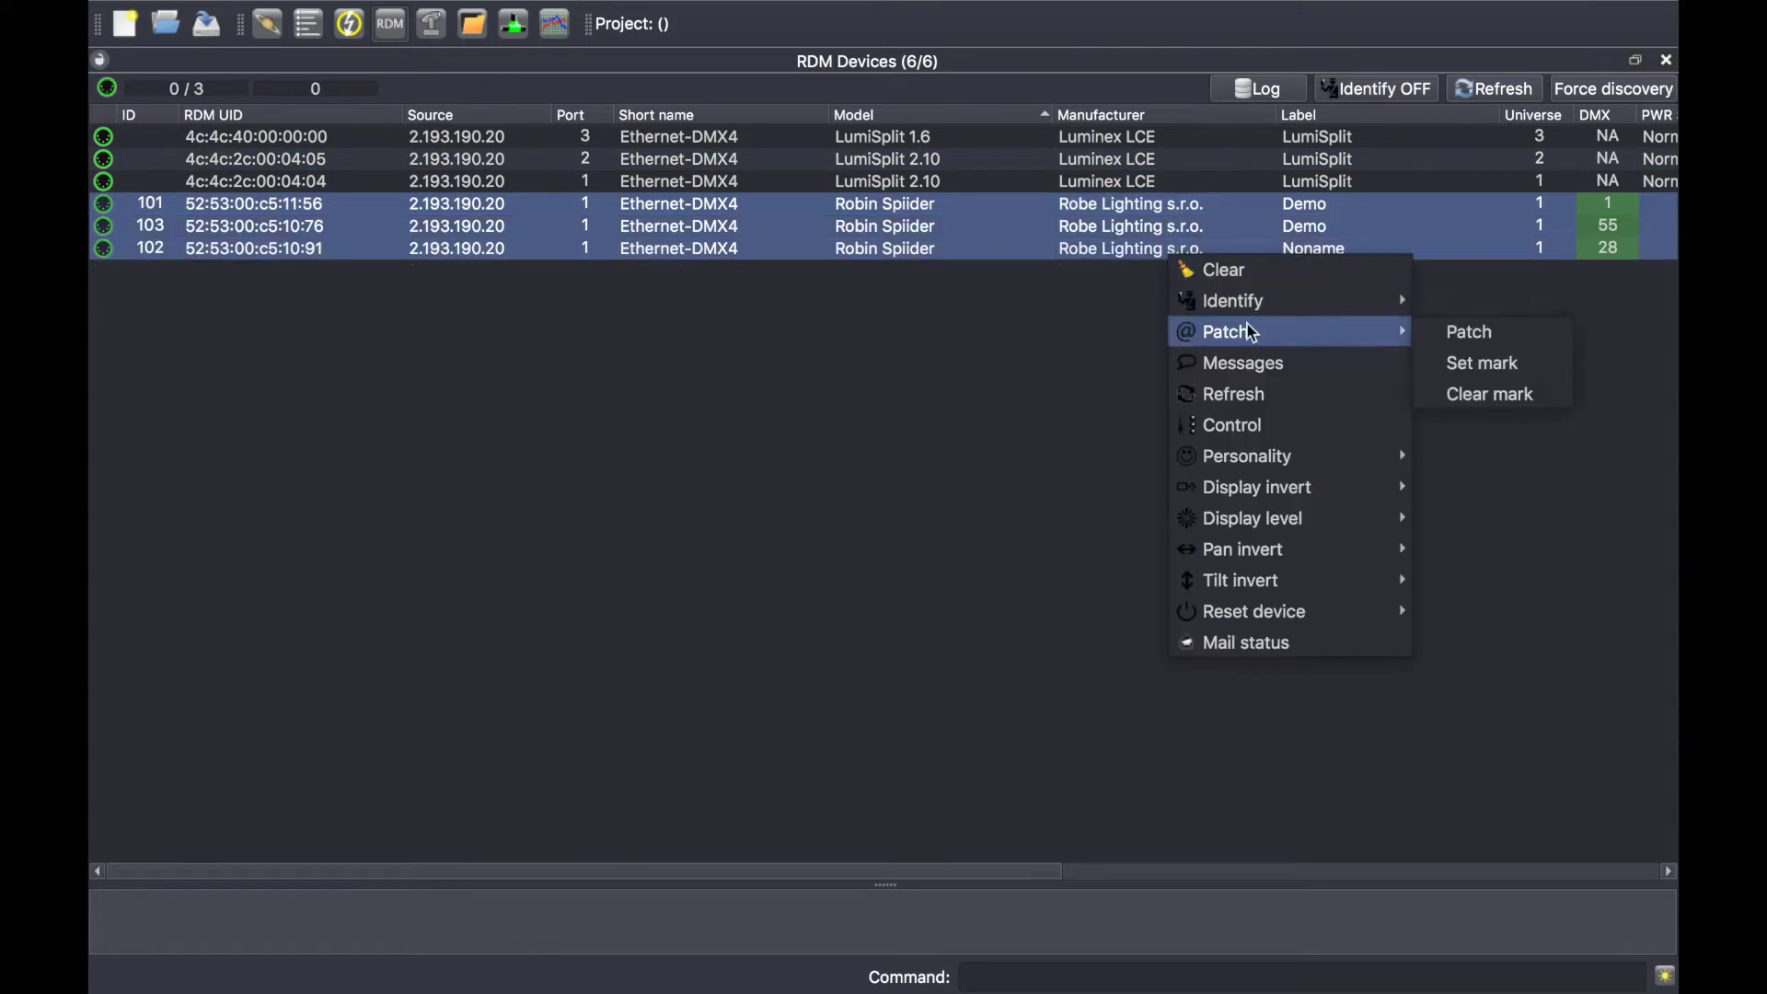
{"action": "left_click", "coordinate": [1432, 334]}
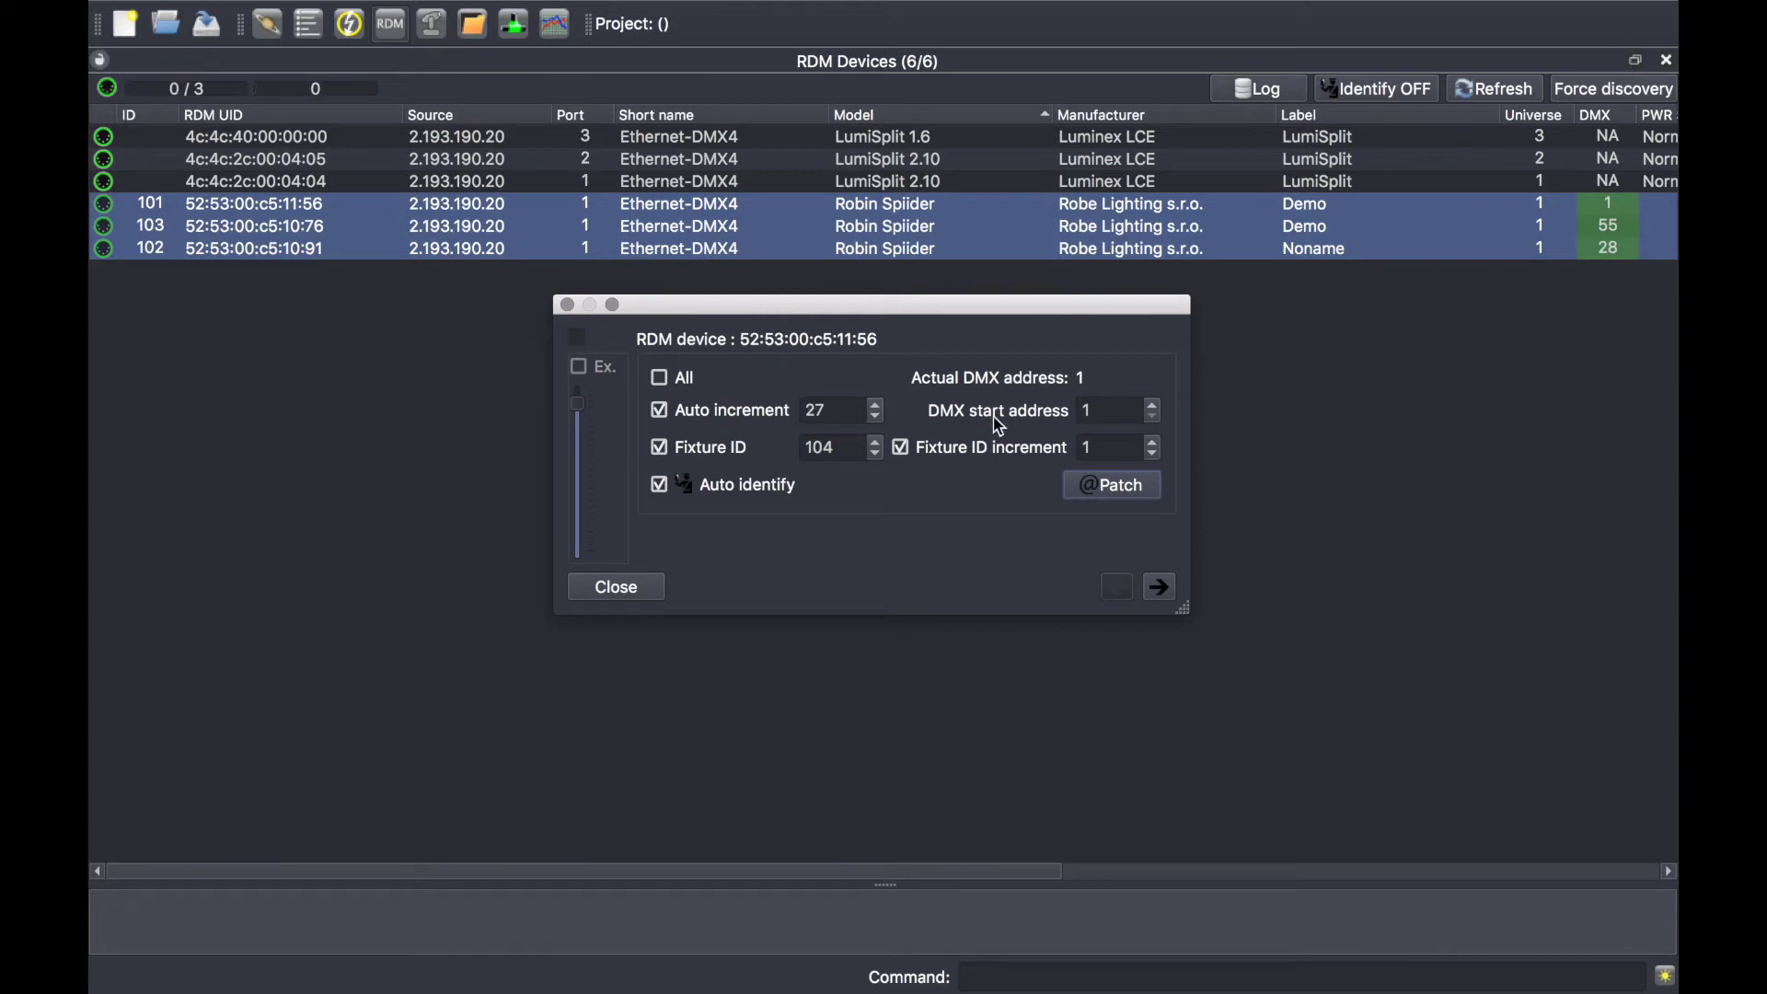
Step: Patch each of the three Robin Spiiders to DMX start address 1 and close the dialog
{"action": "left_click", "coordinate": [1113, 485]}
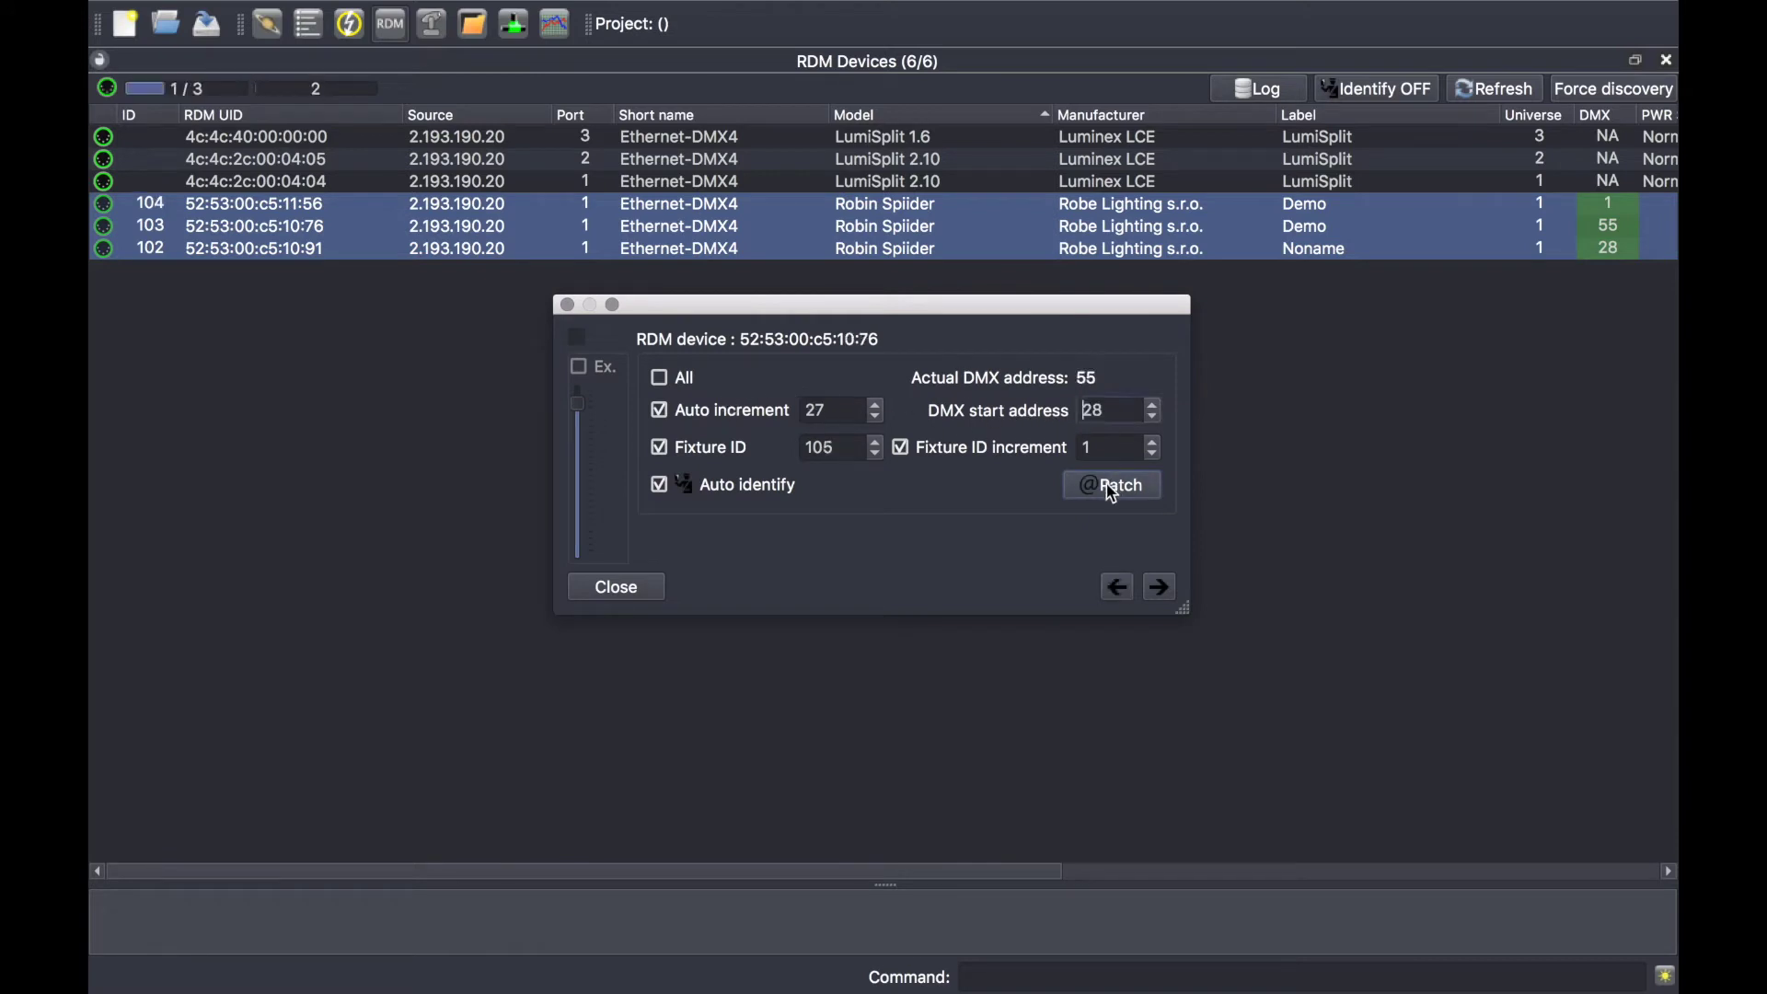
{"action": "double_click", "coordinate": [1109, 418]}
{"action": "type", "text": "1"}
{"action": "left_click", "coordinate": [1122, 488]}
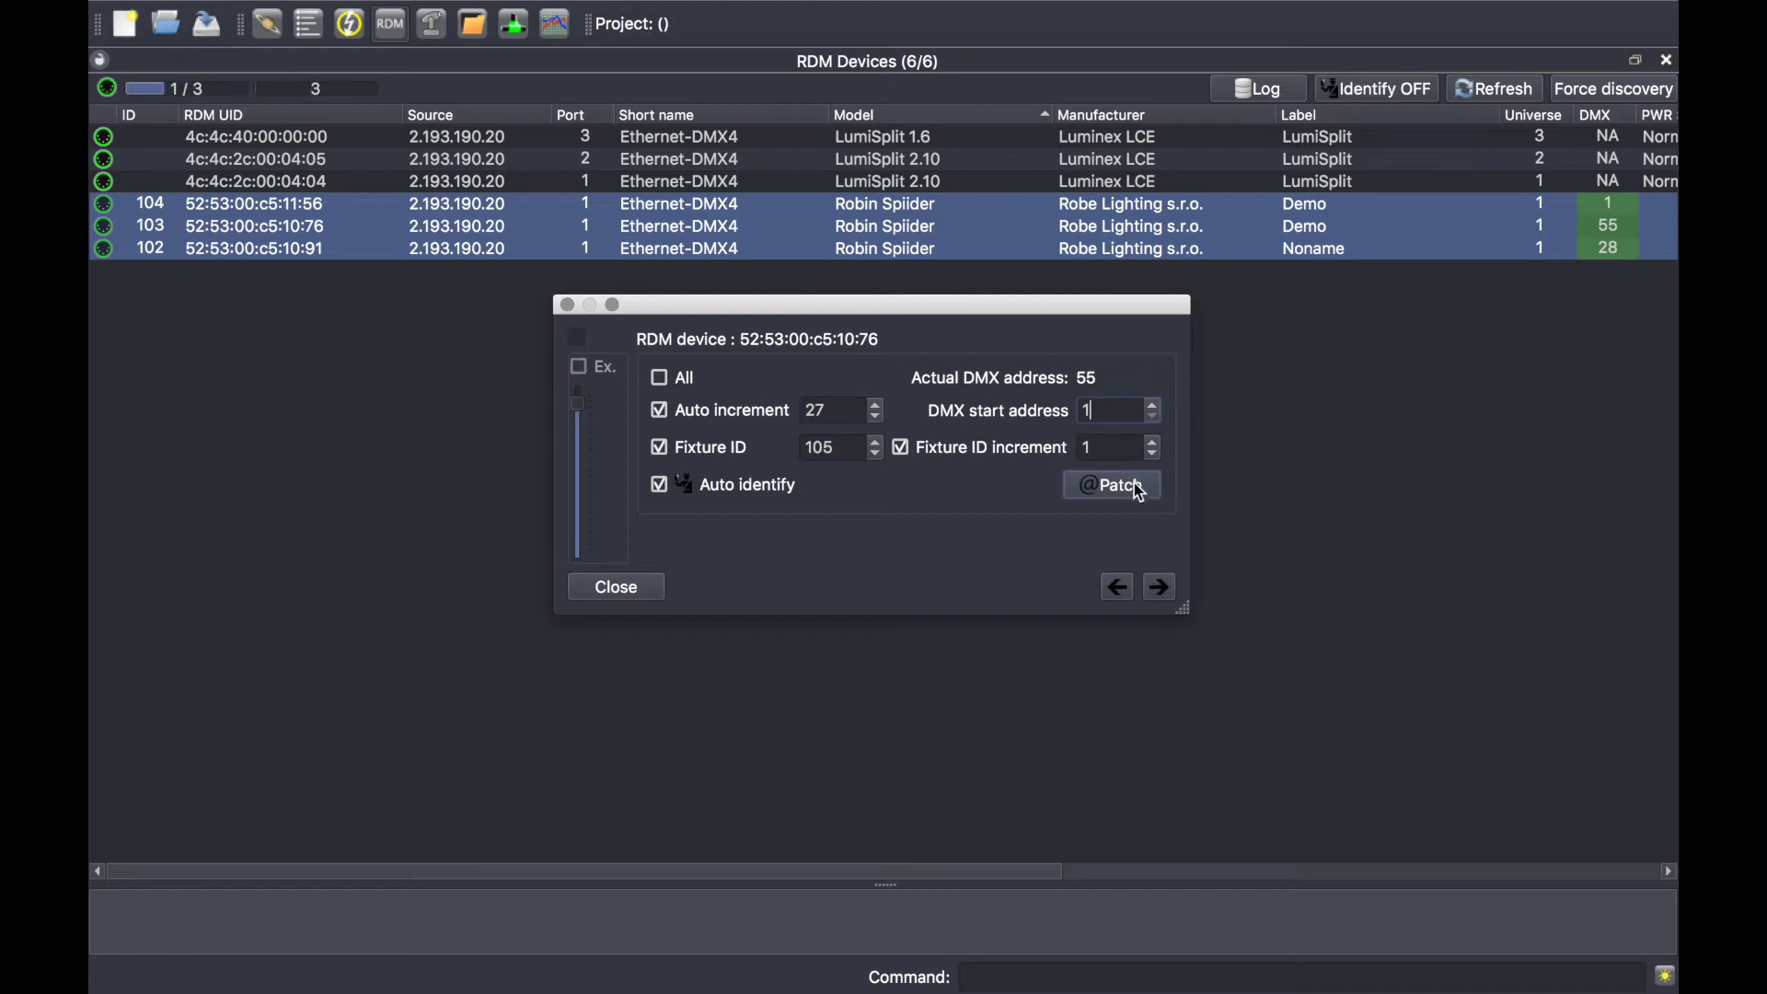
{"action": "double_click", "coordinate": [1107, 405]}
{"action": "type", "text": "1"}
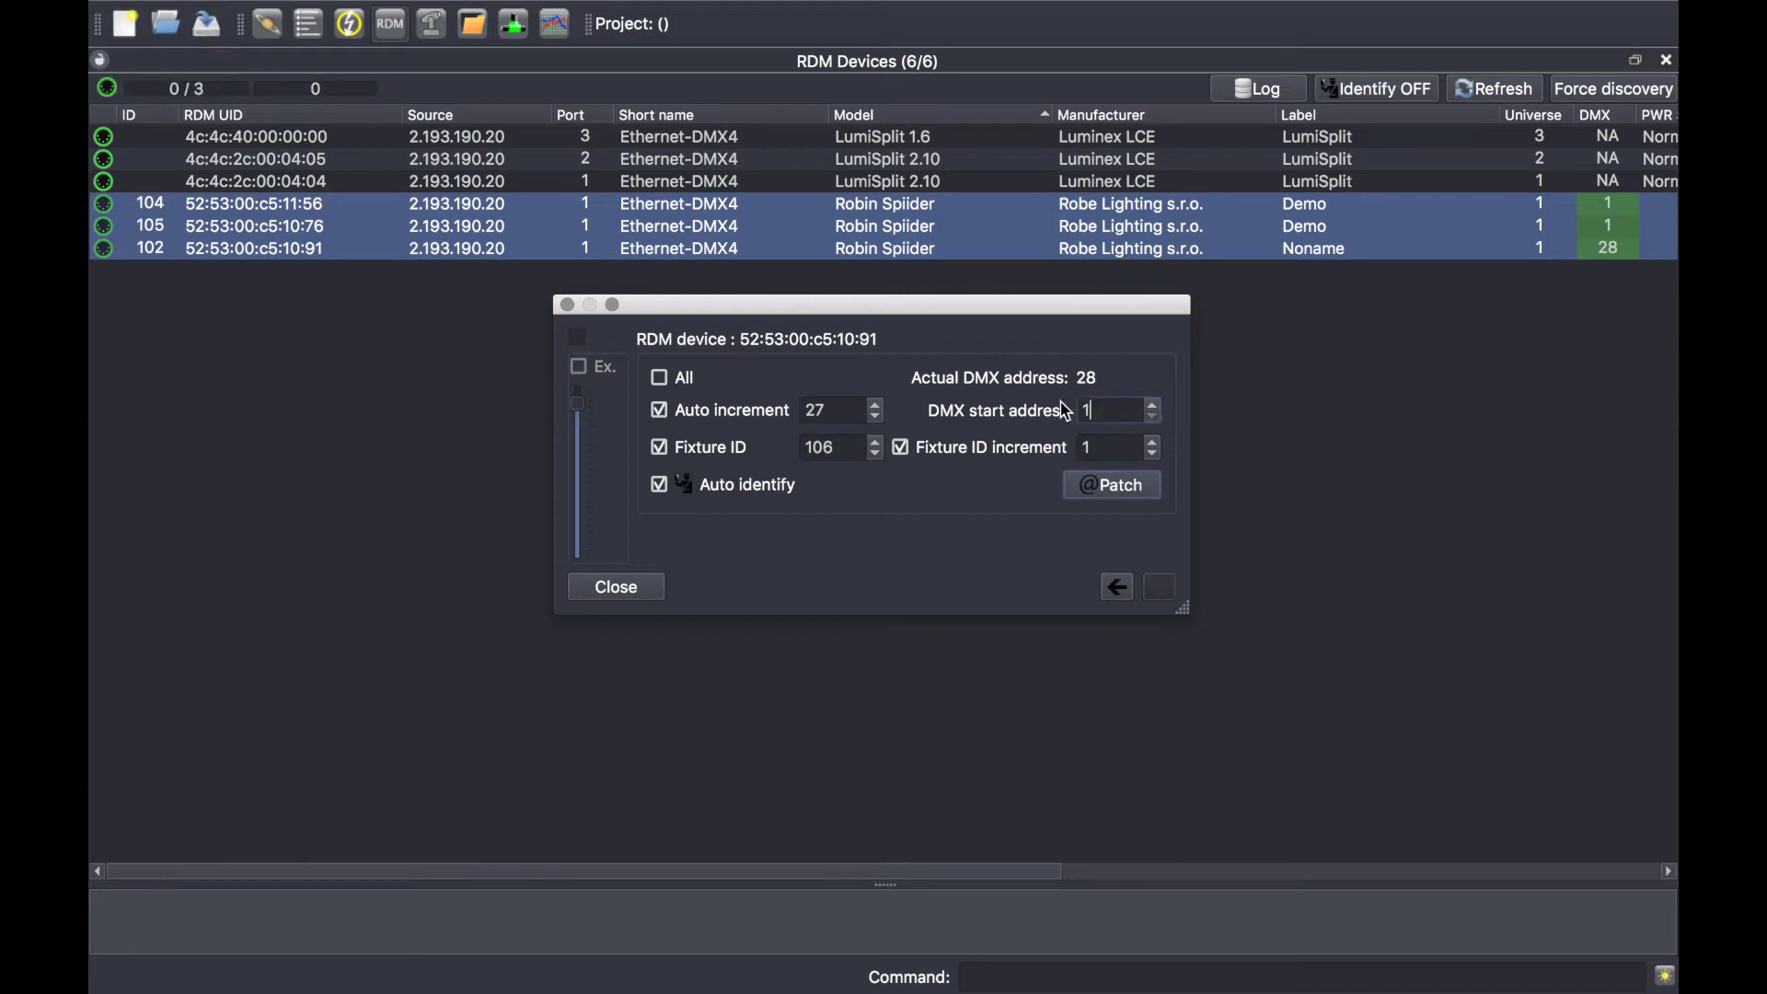
{"action": "left_click", "coordinate": [1114, 494]}
{"action": "left_click", "coordinate": [651, 587]}
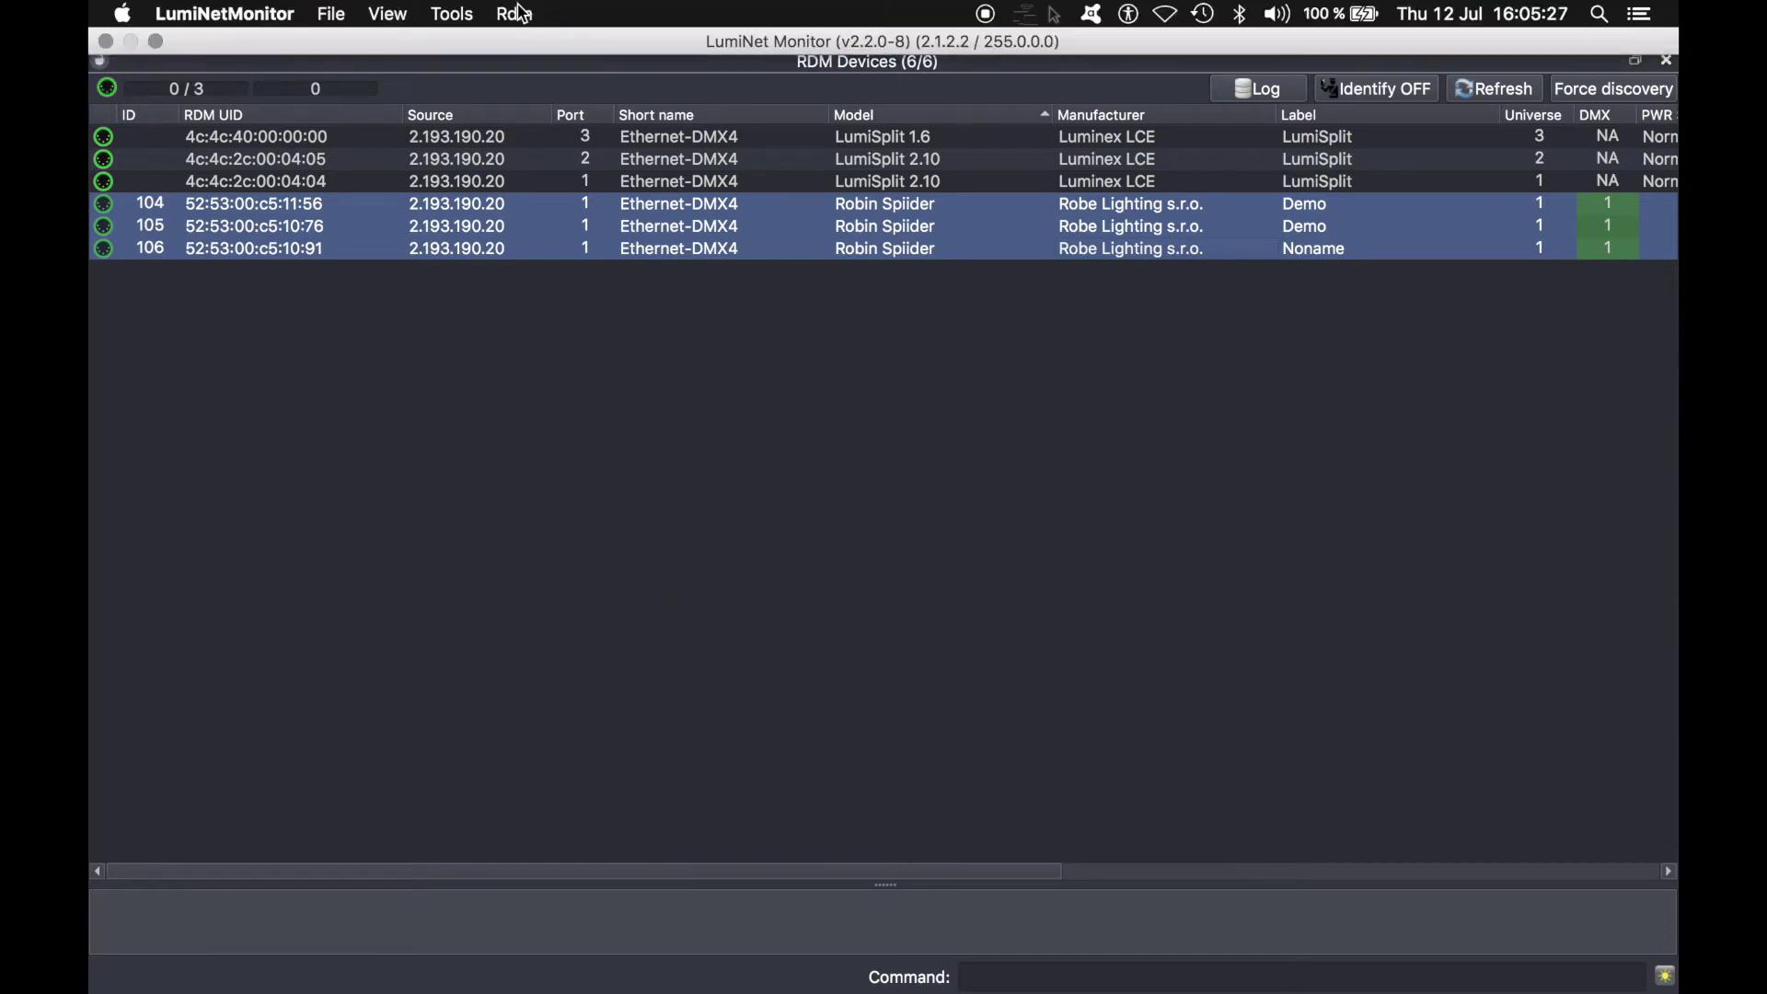
{"action": "left_click", "coordinate": [518, 13]}
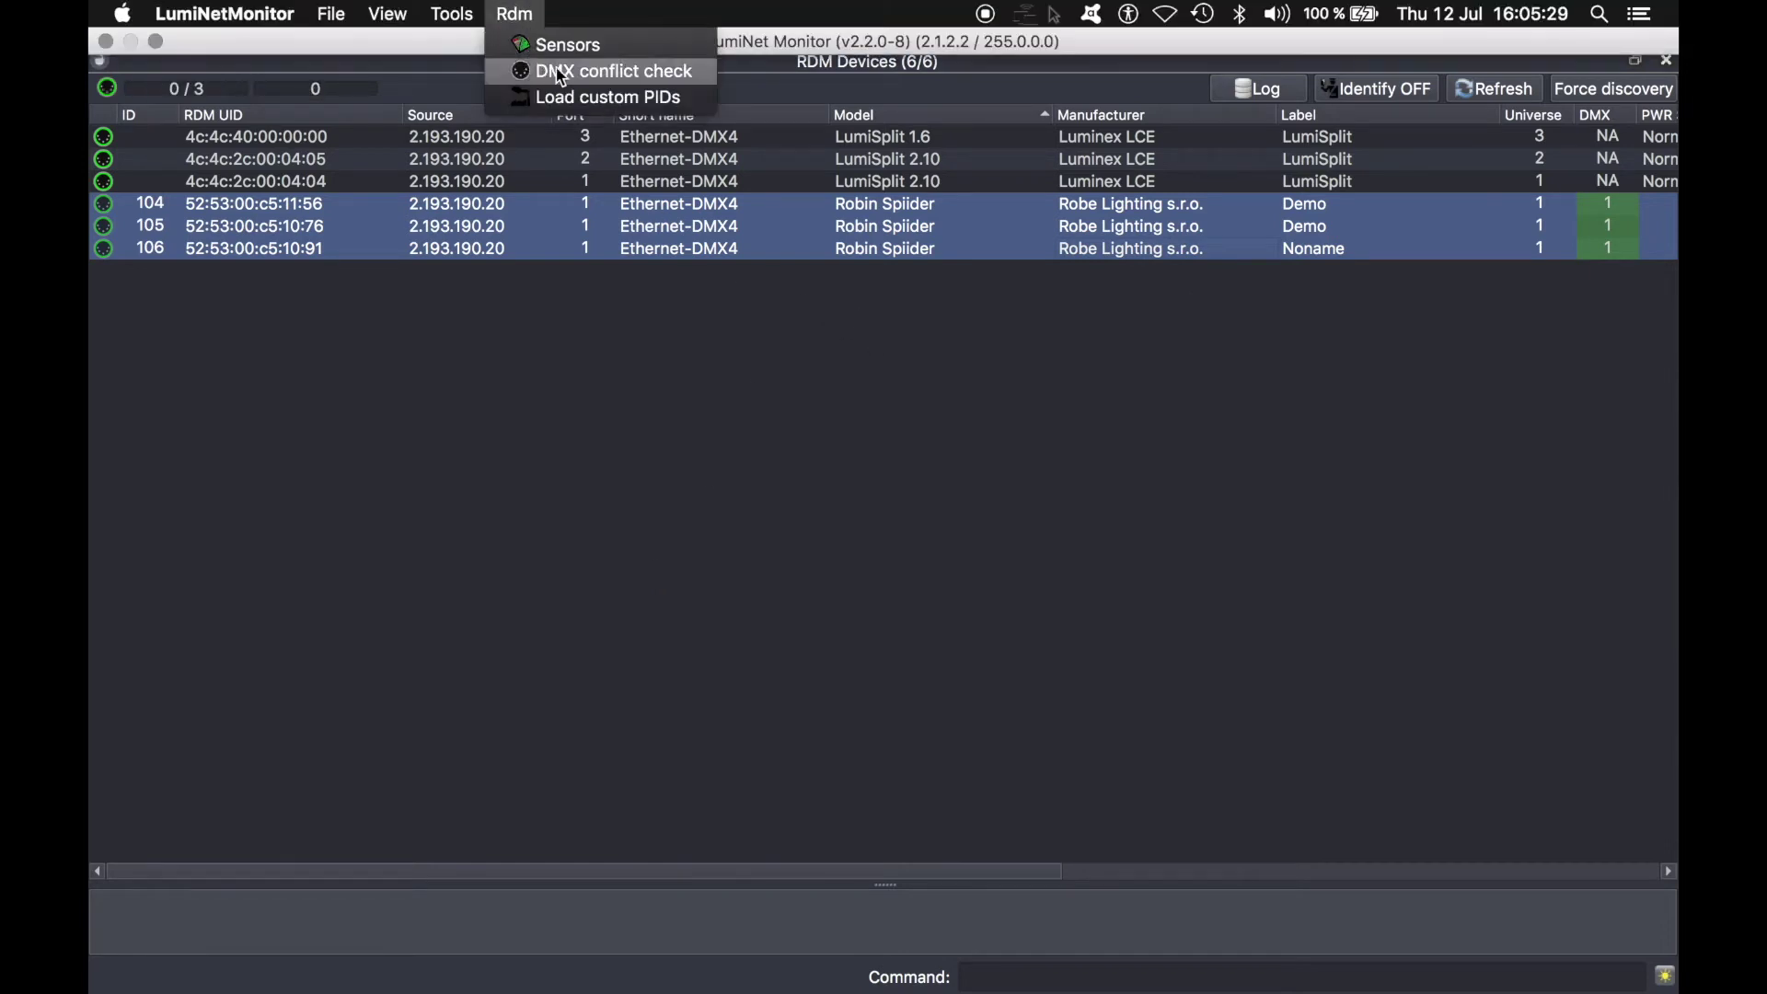
Step: Open the DMX conflict checker, dock it below the device list, and run the check
{"action": "left_click", "coordinate": [576, 81]}
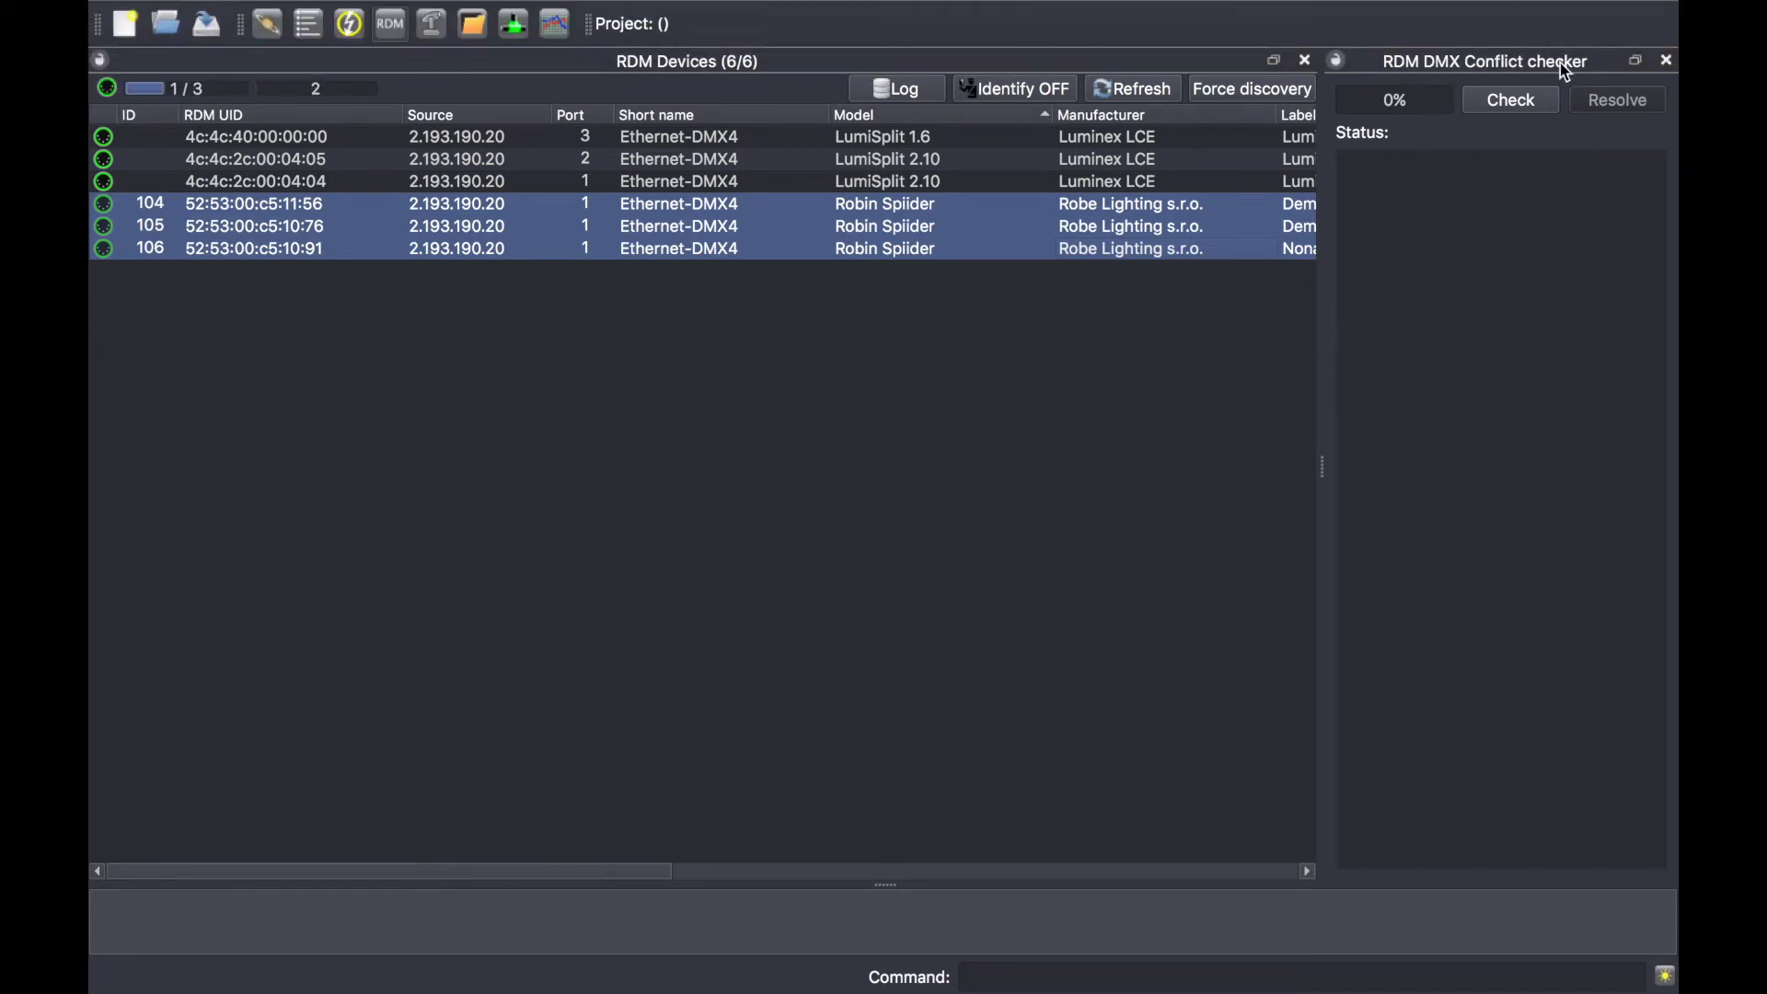
{"action": "left_click_drag", "start_coordinate": [1560, 63], "coordinate": [1013, 785]}
{"action": "left_click_drag", "start_coordinate": [937, 679], "coordinate": [1073, 517]}
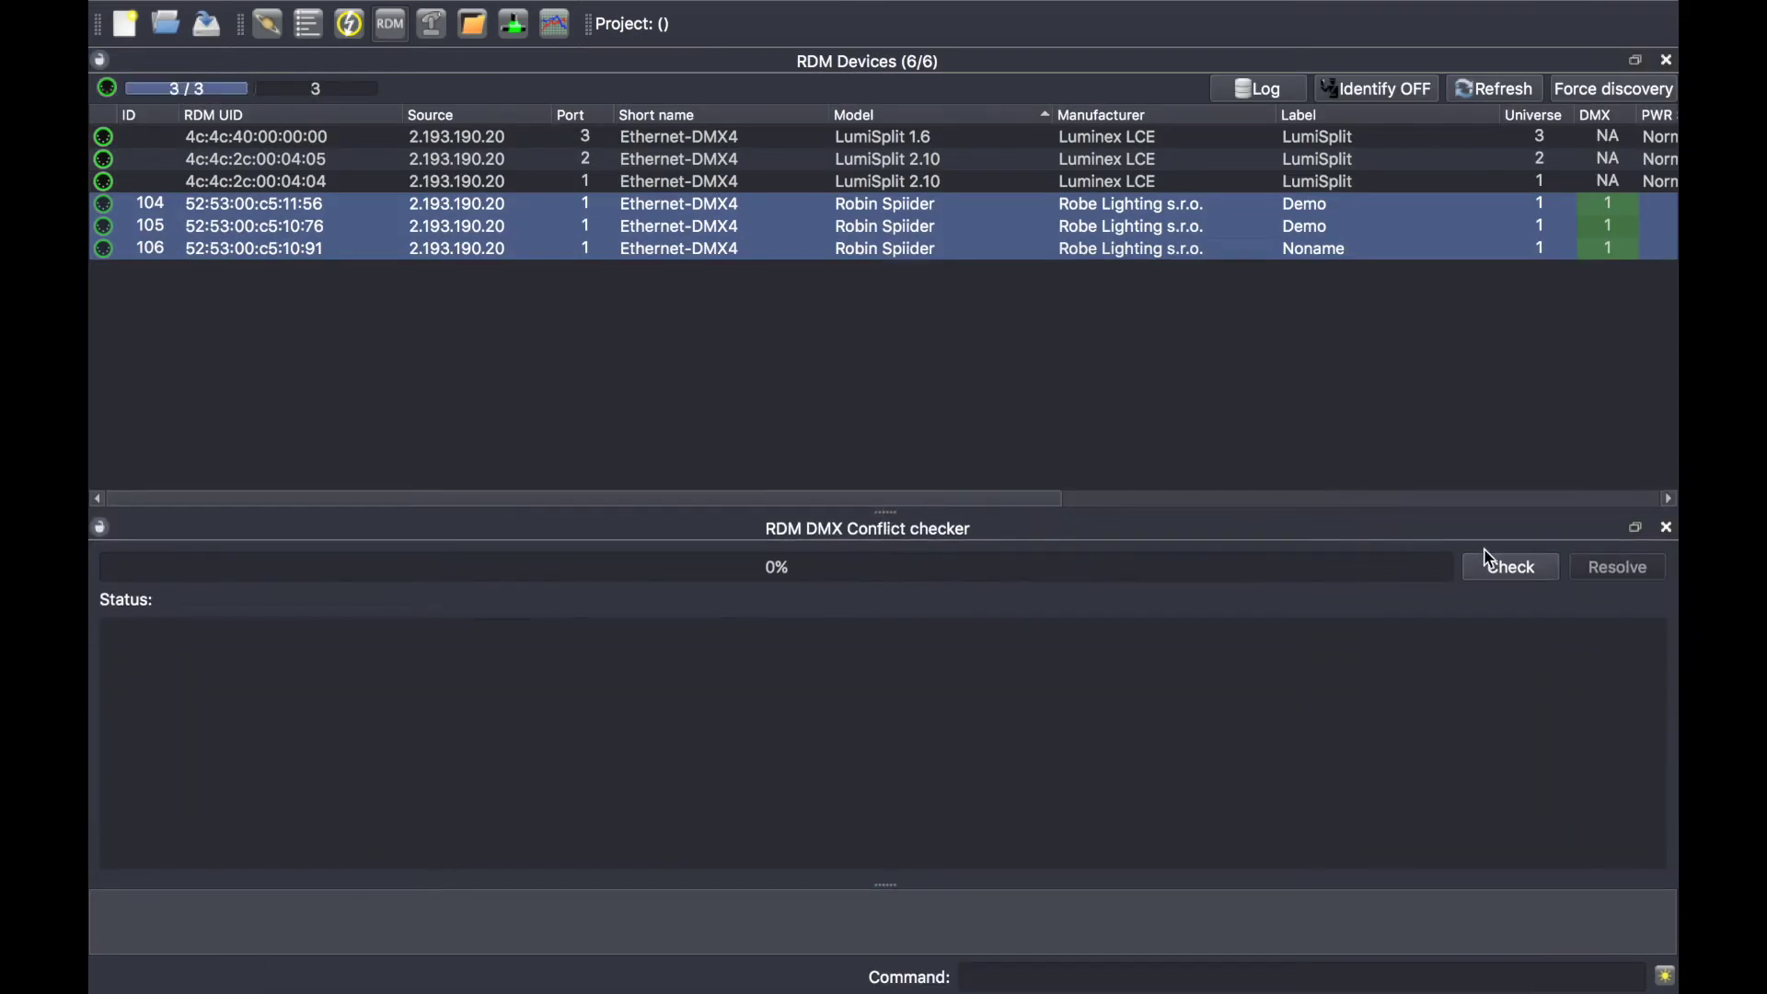
{"action": "left_click", "coordinate": [1499, 568]}
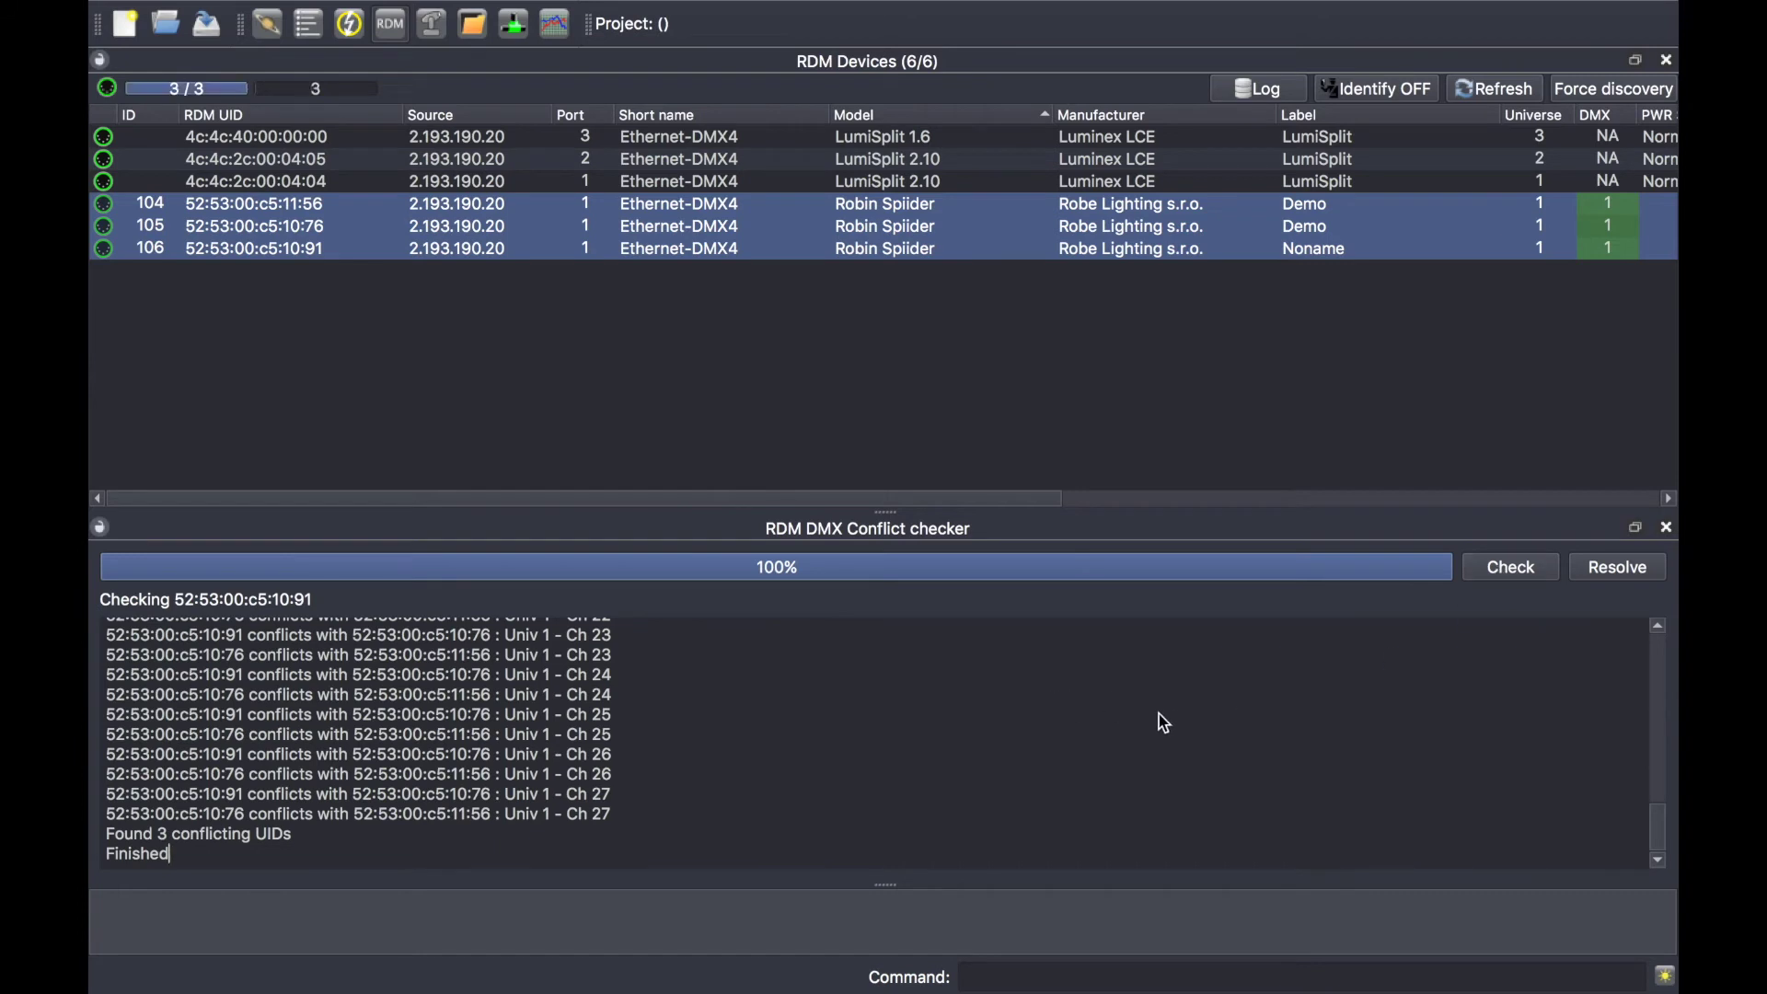
Step: Enlarge the conflict log to review the three overlapping Spiiders on Universe 1, then choose Resolve
{"action": "left_click_drag", "start_coordinate": [1655, 819], "coordinate": [1648, 631]}
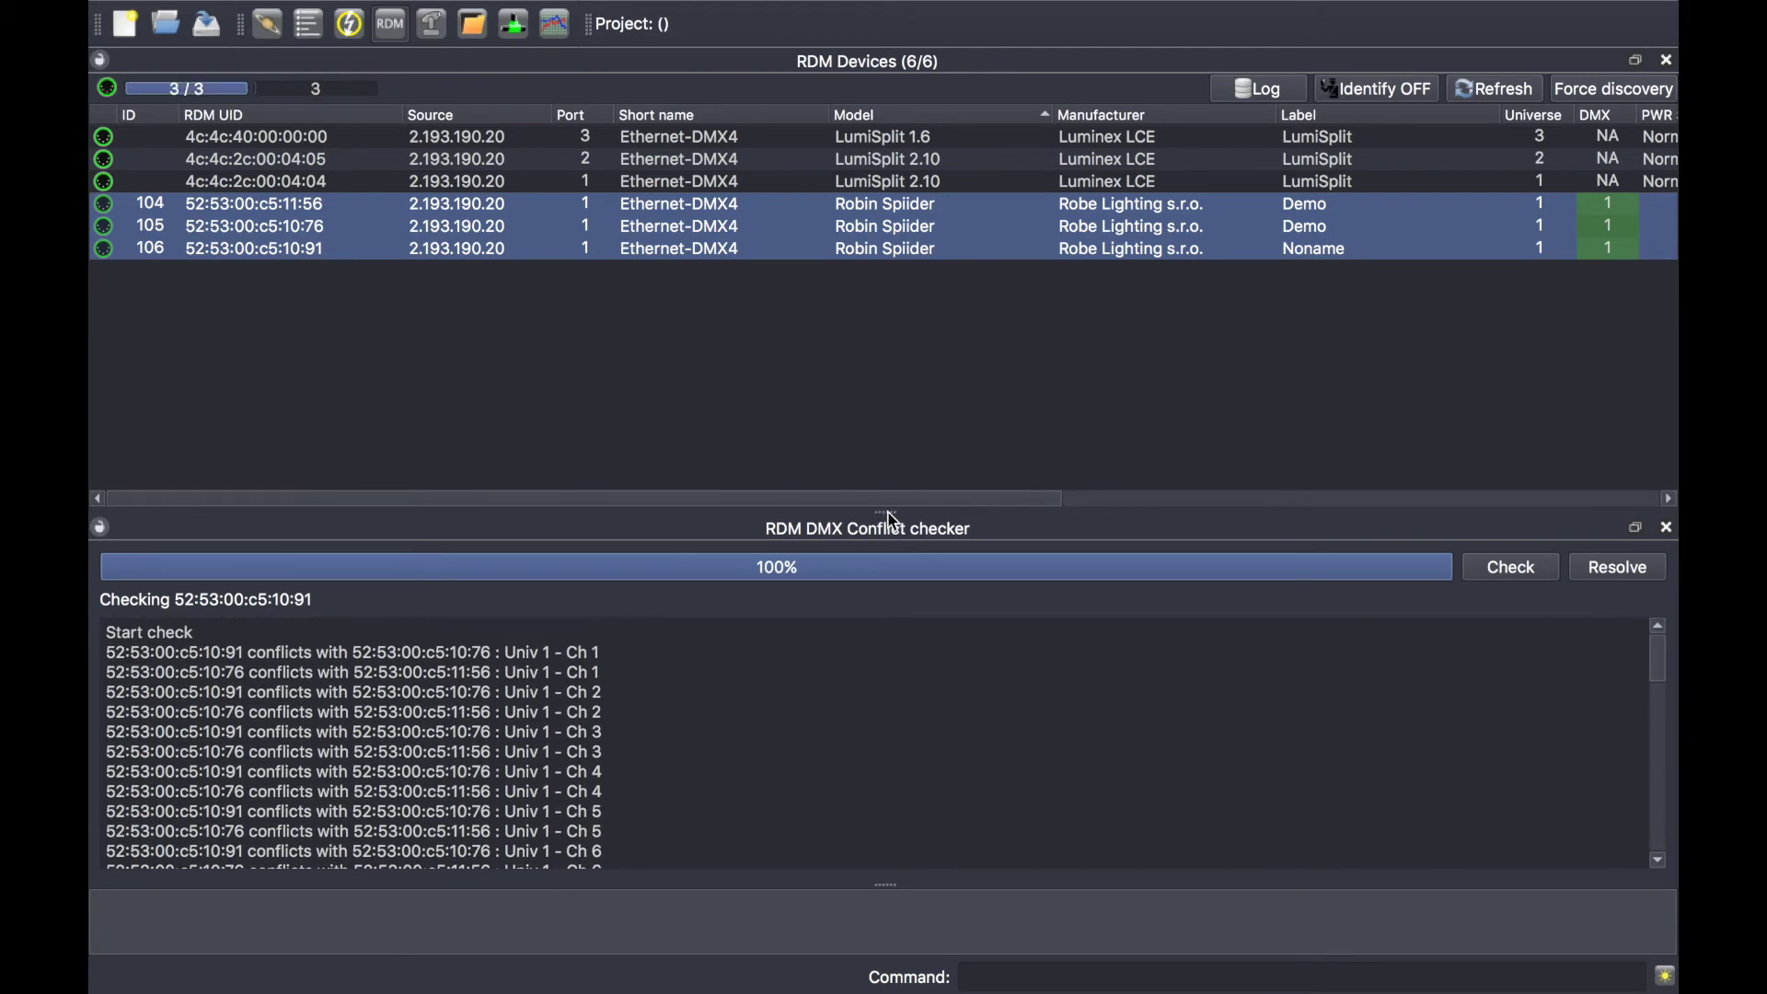
{"action": "left_click_drag", "start_coordinate": [889, 518], "coordinate": [865, 353]}
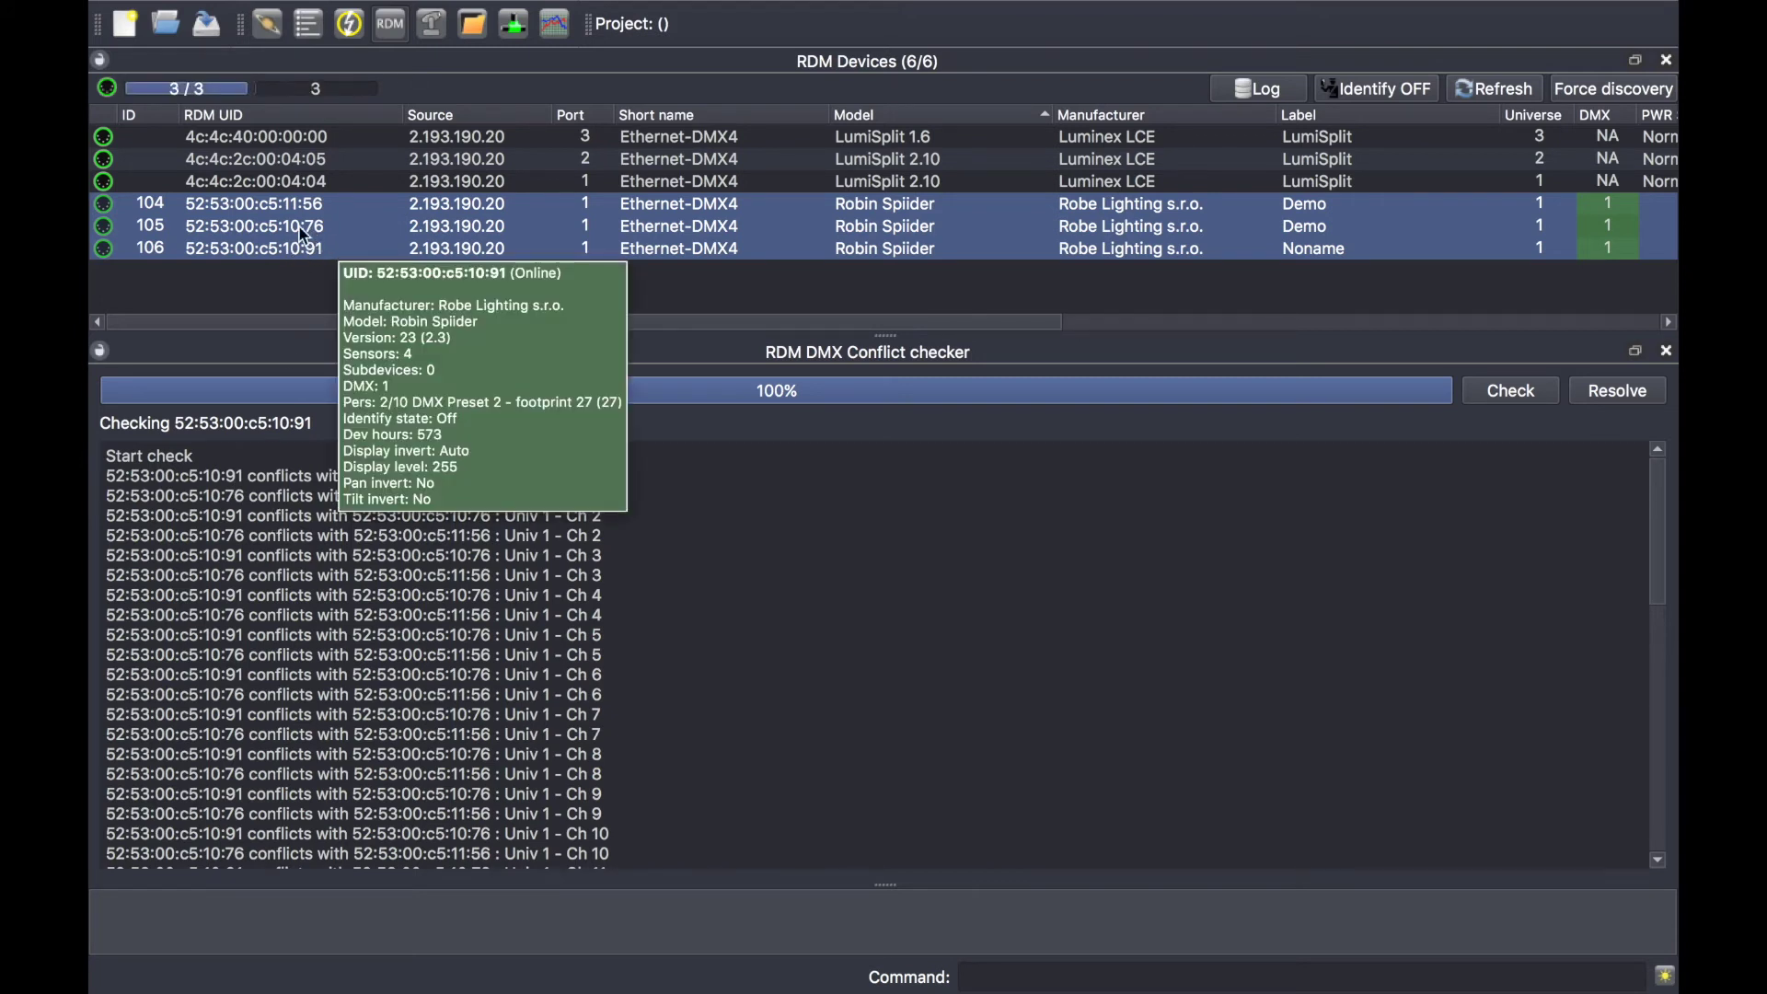
{"action": "mouse_move", "coordinate": [252, 214]}
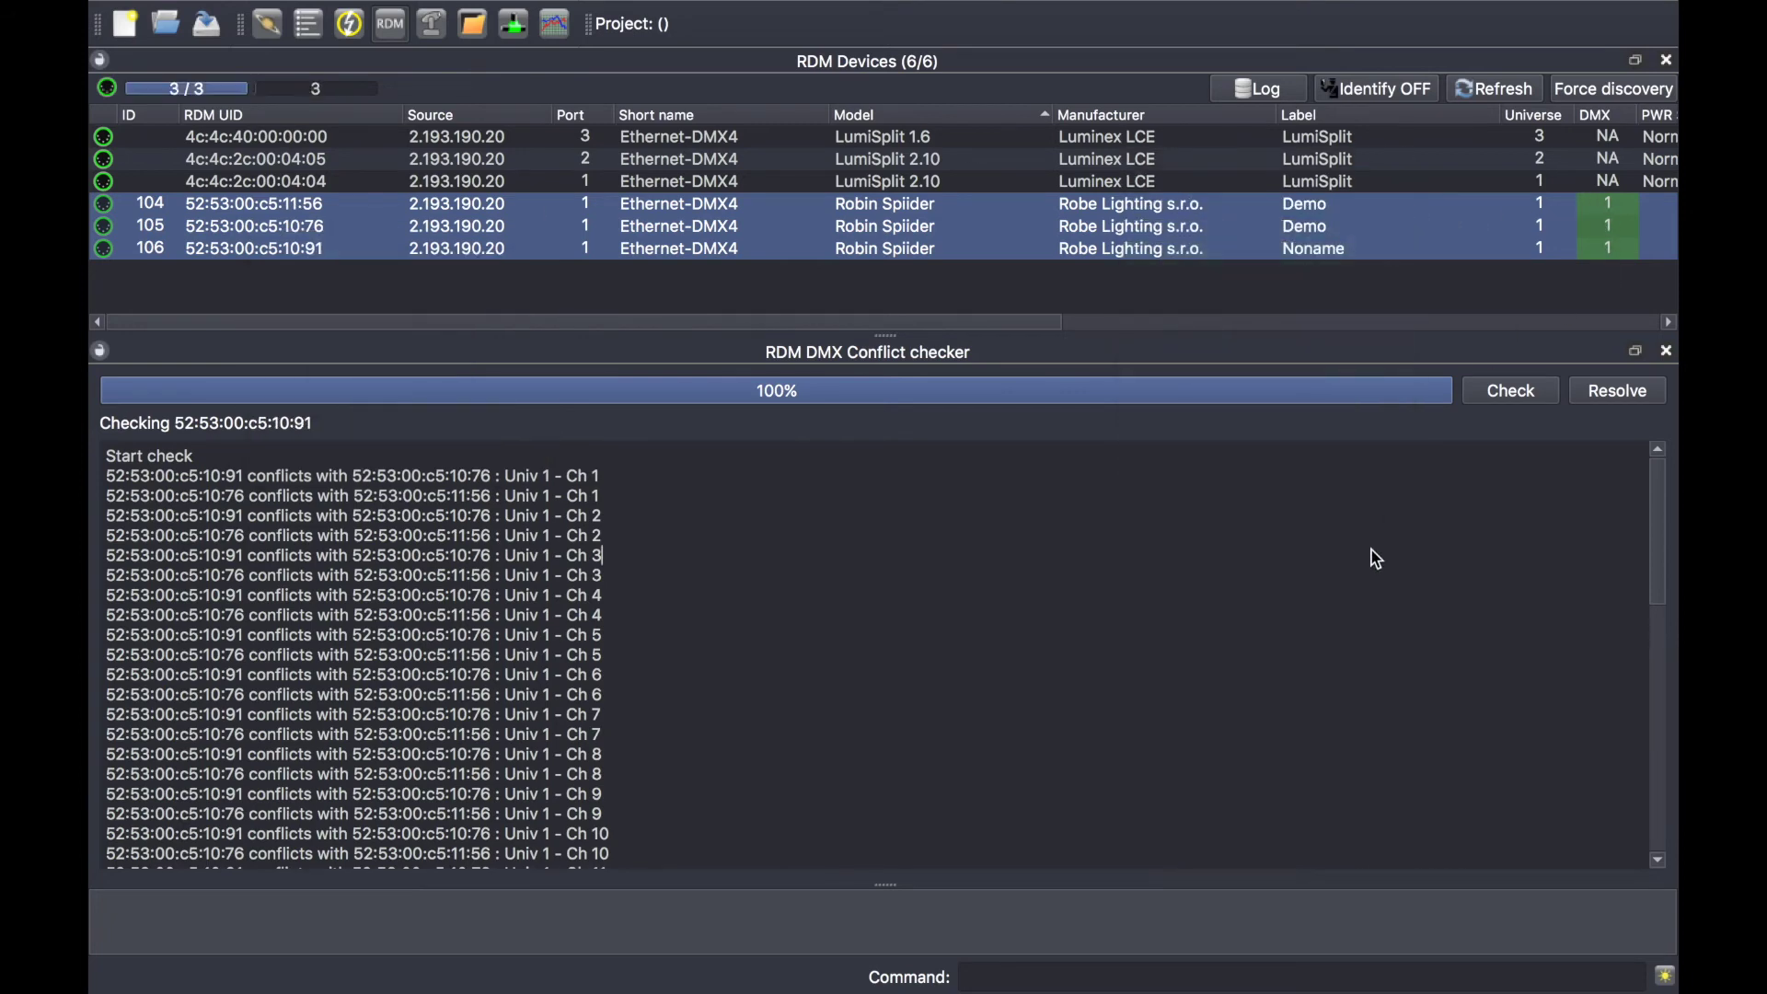
{"action": "left_click", "coordinate": [1612, 401]}
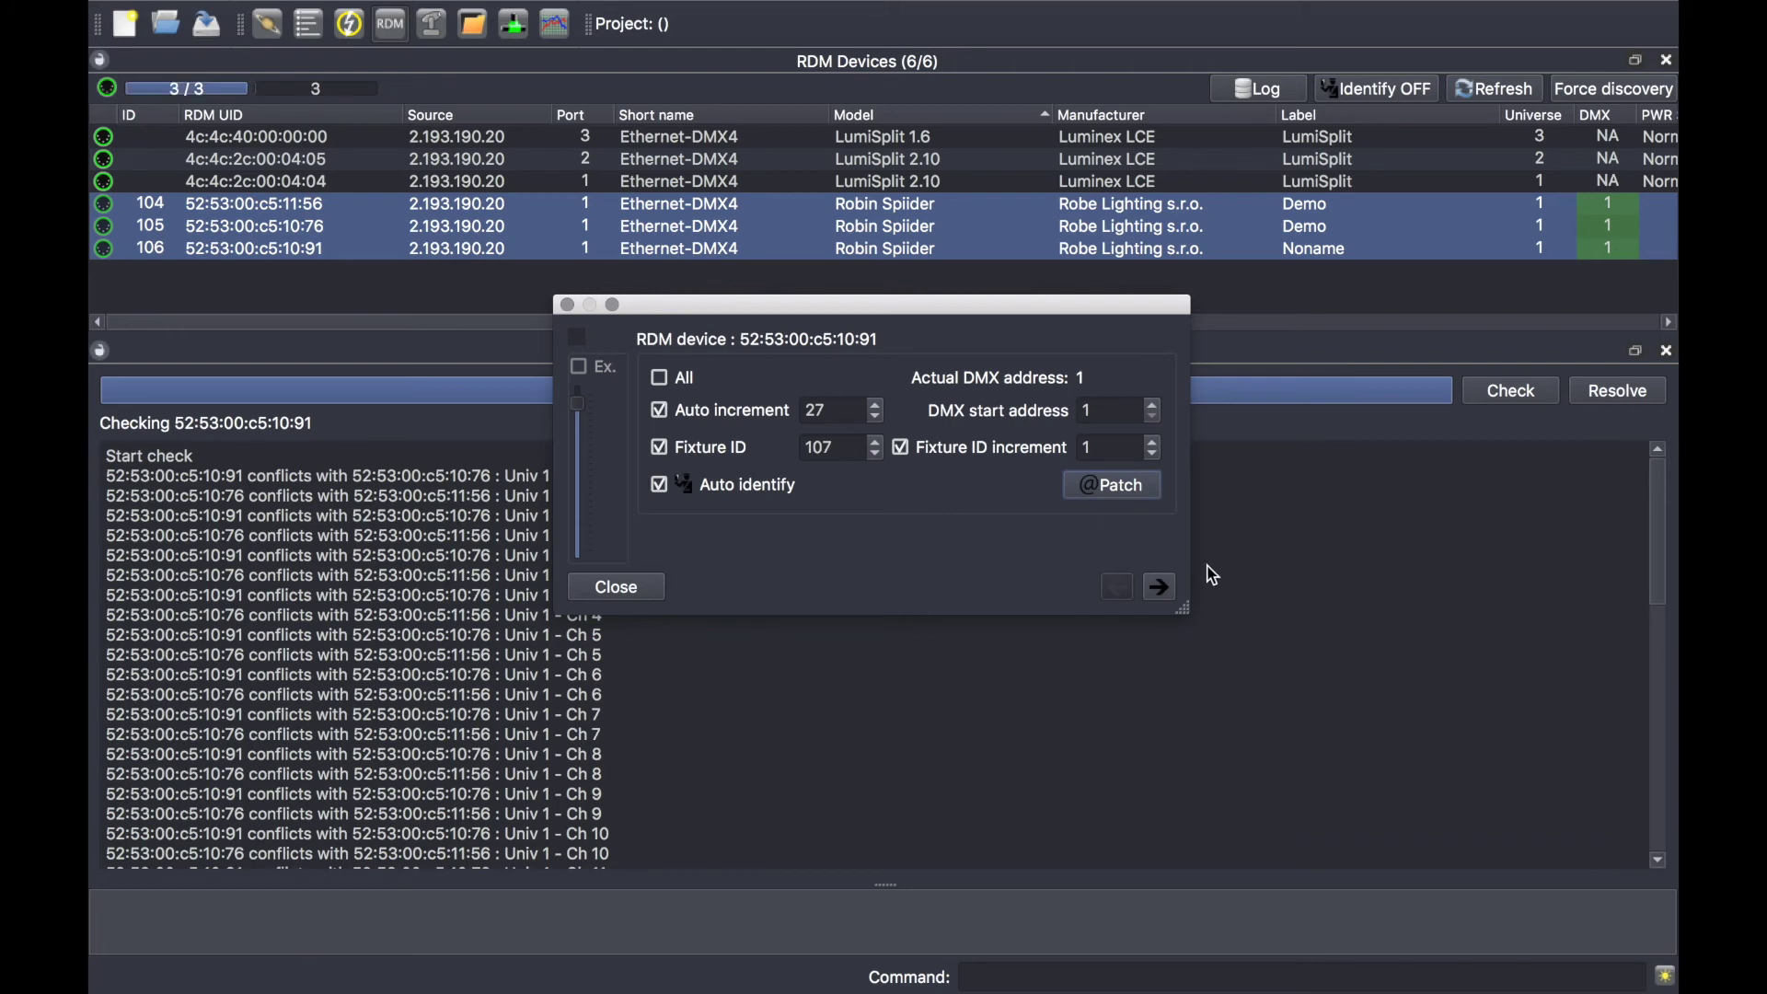
Step: Patch the Spiiders to DMX 1, 28 (10:91) and 55 (10:76), recheck, and close the checker
{"action": "left_click", "coordinate": [1159, 588]}
{"action": "left_click", "coordinate": [1161, 588]}
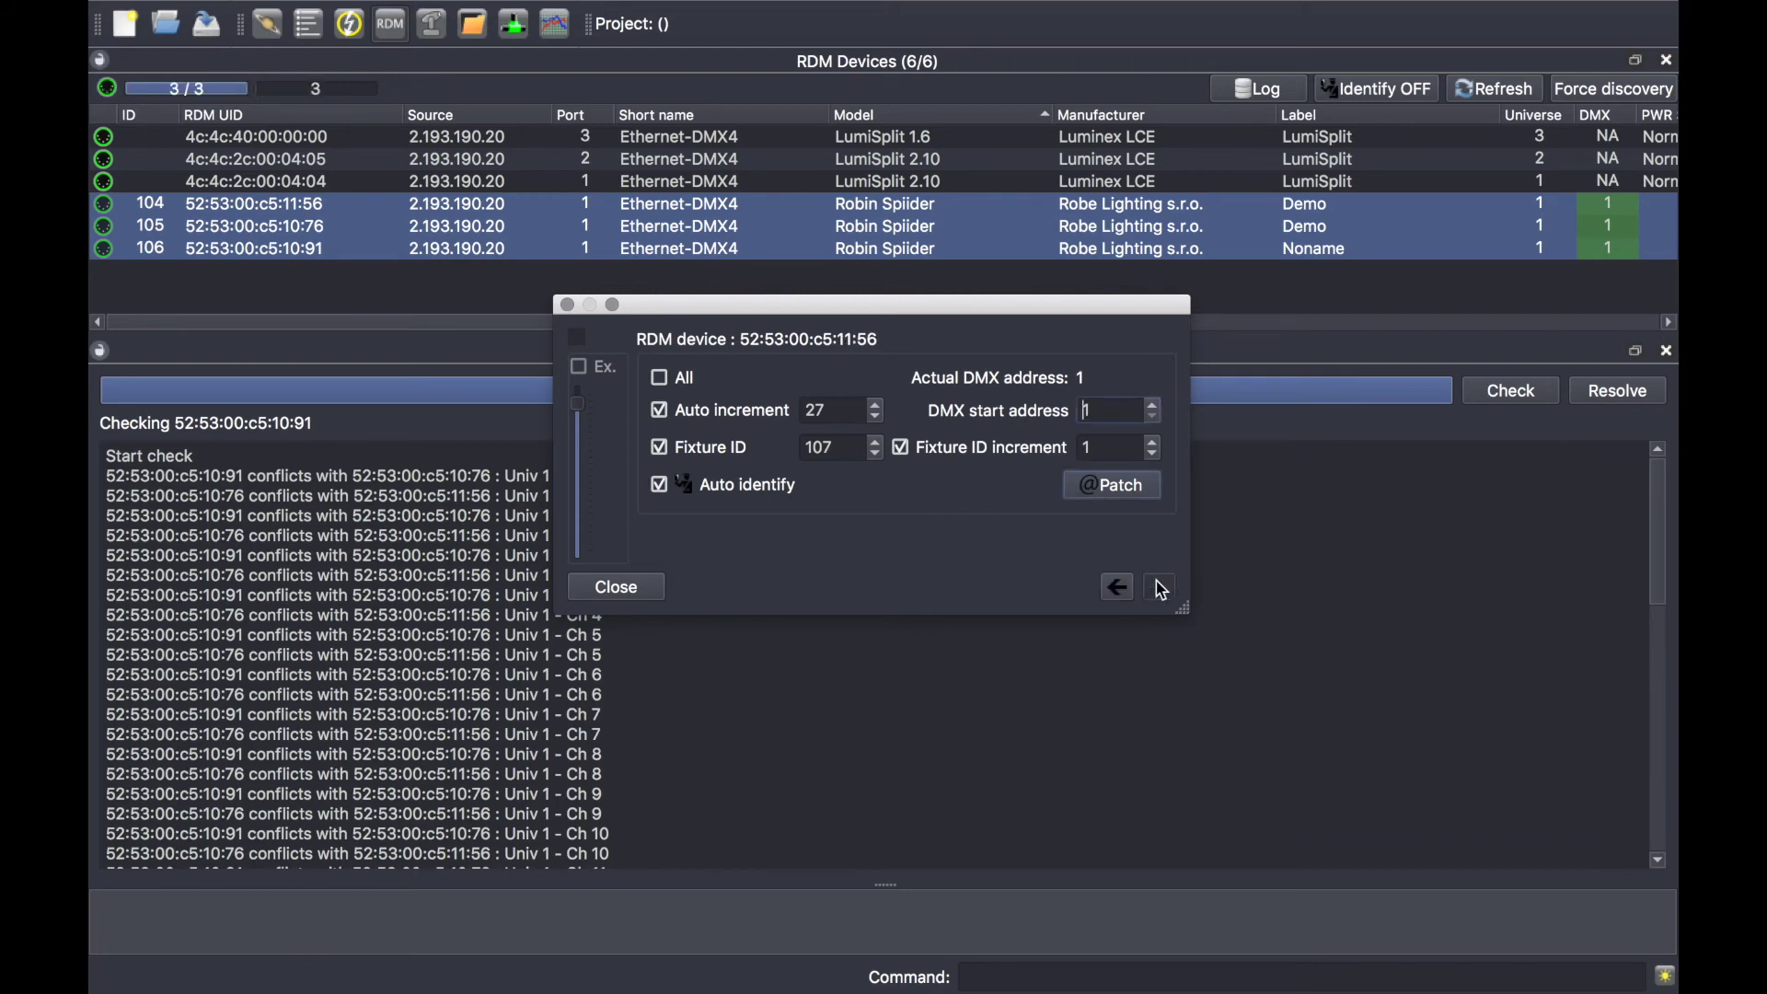
{"action": "left_click", "coordinate": [1111, 497]}
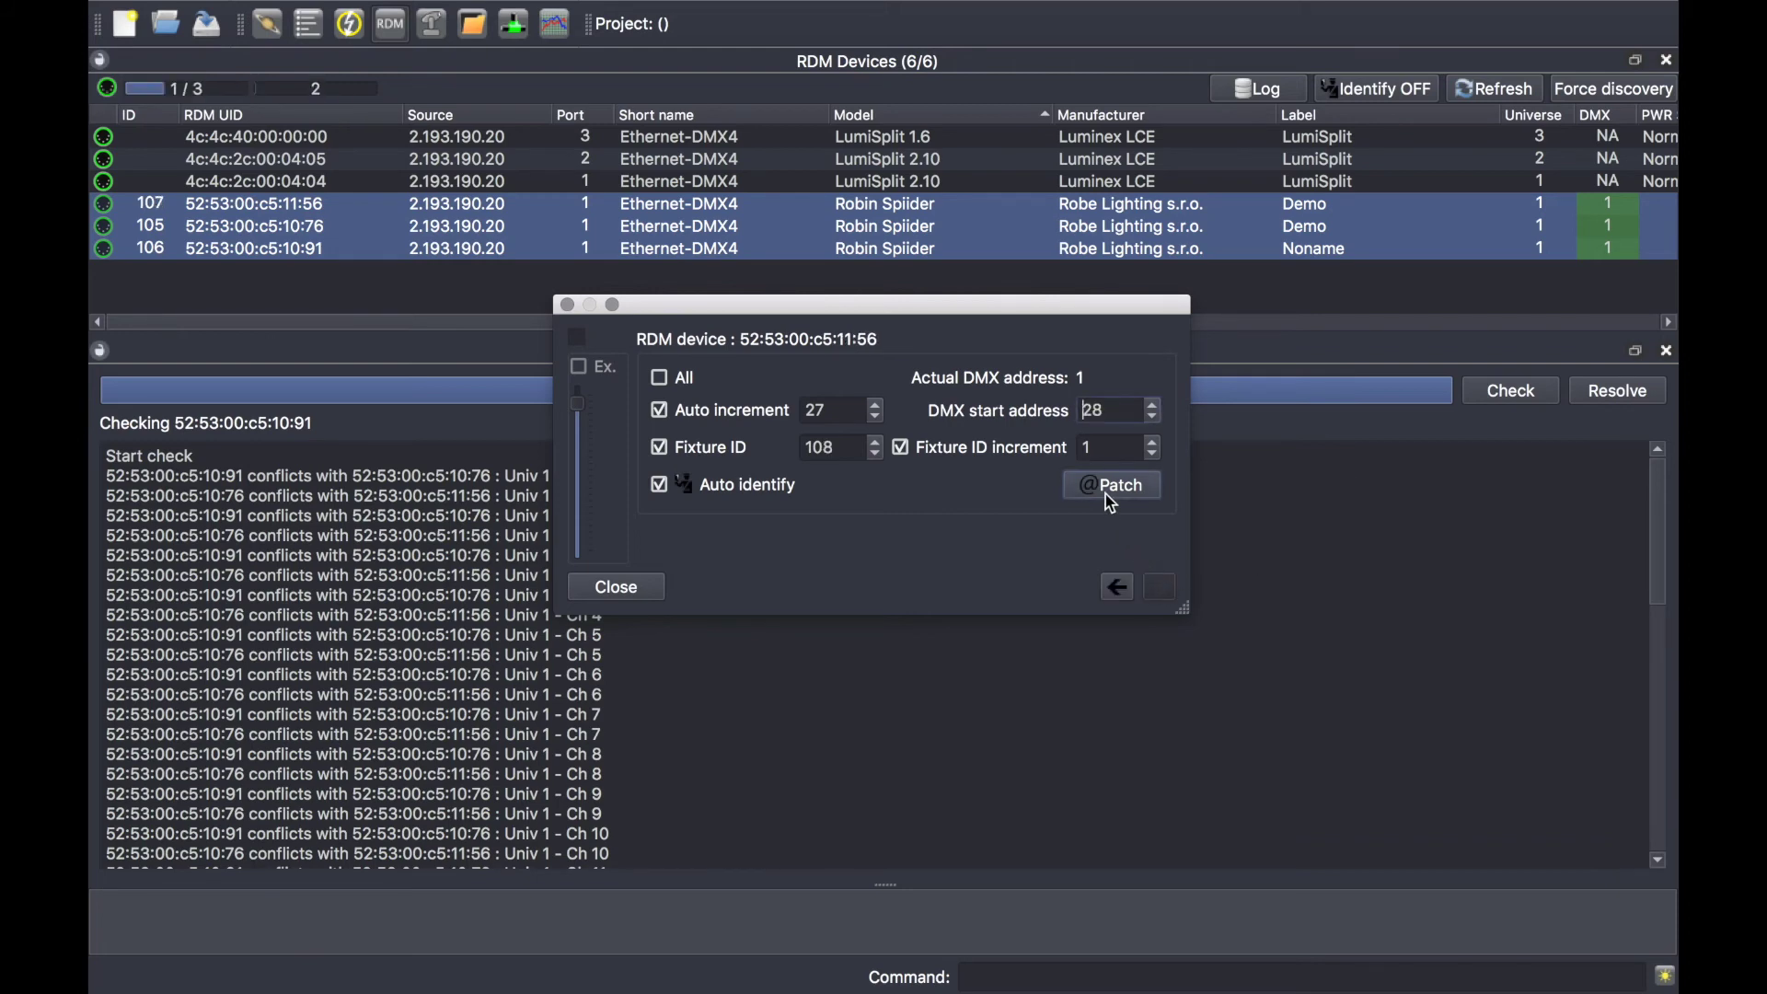
{"action": "left_click", "coordinate": [1117, 588]}
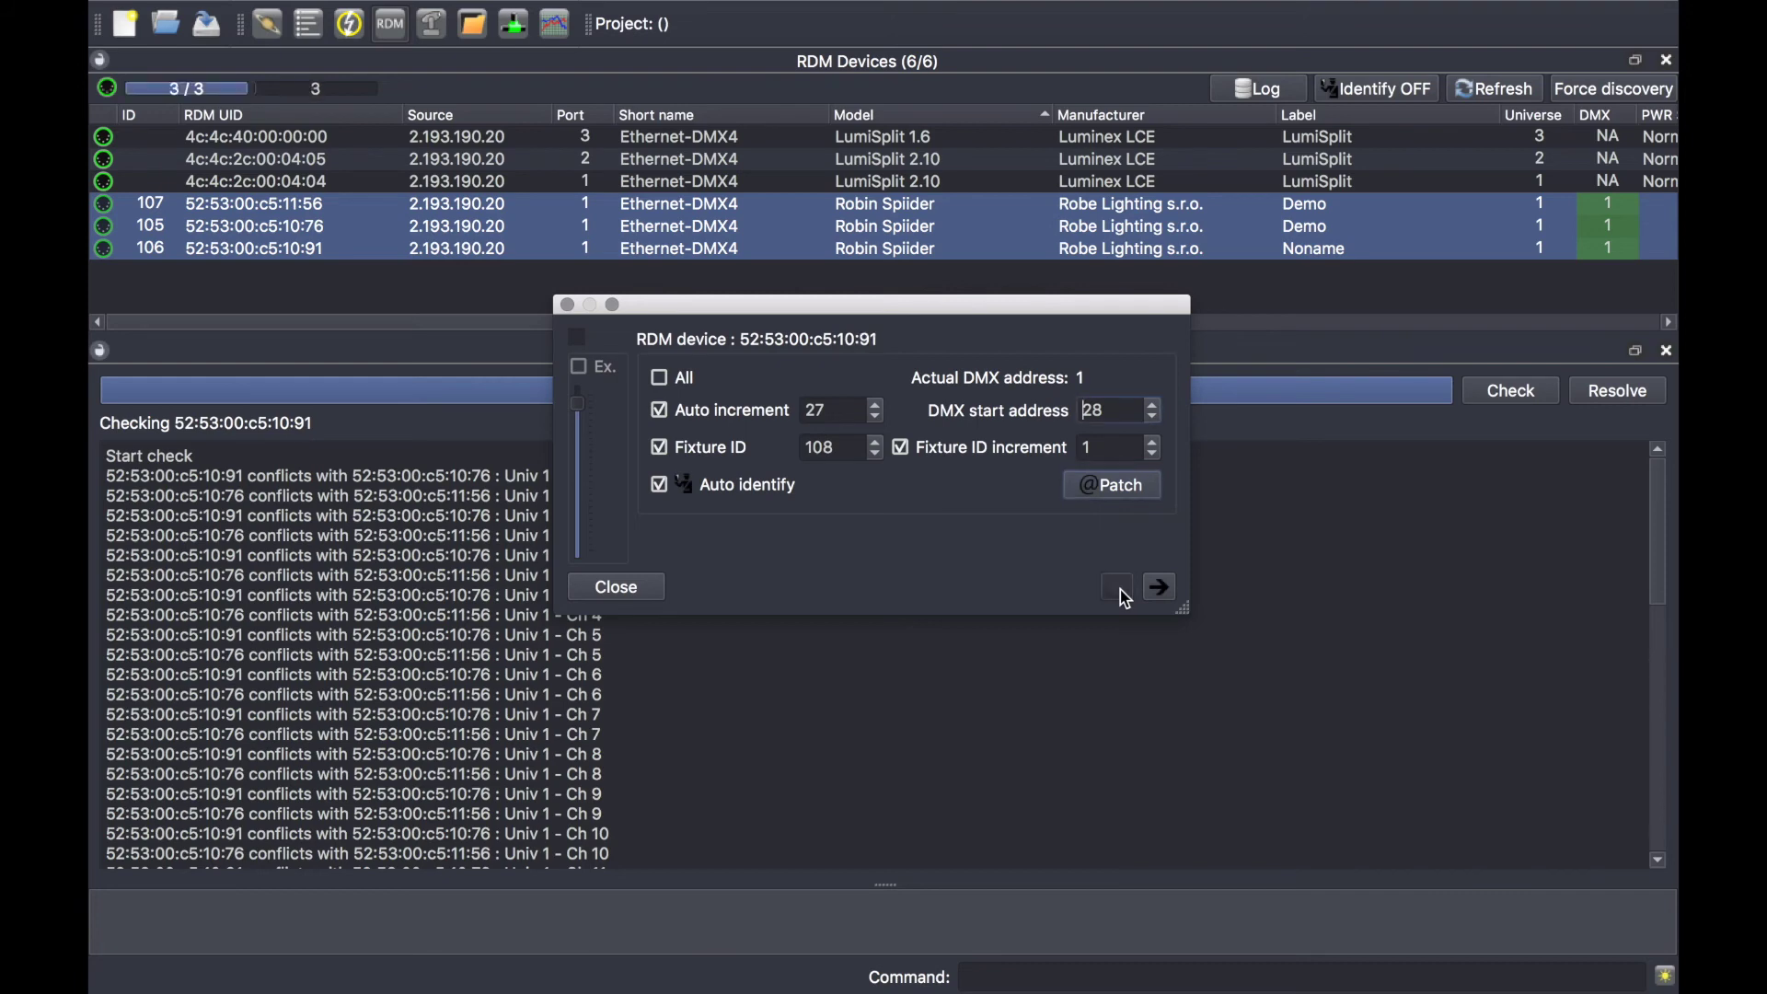
{"action": "left_click", "coordinate": [1104, 493]}
{"action": "left_click", "coordinate": [1082, 490]}
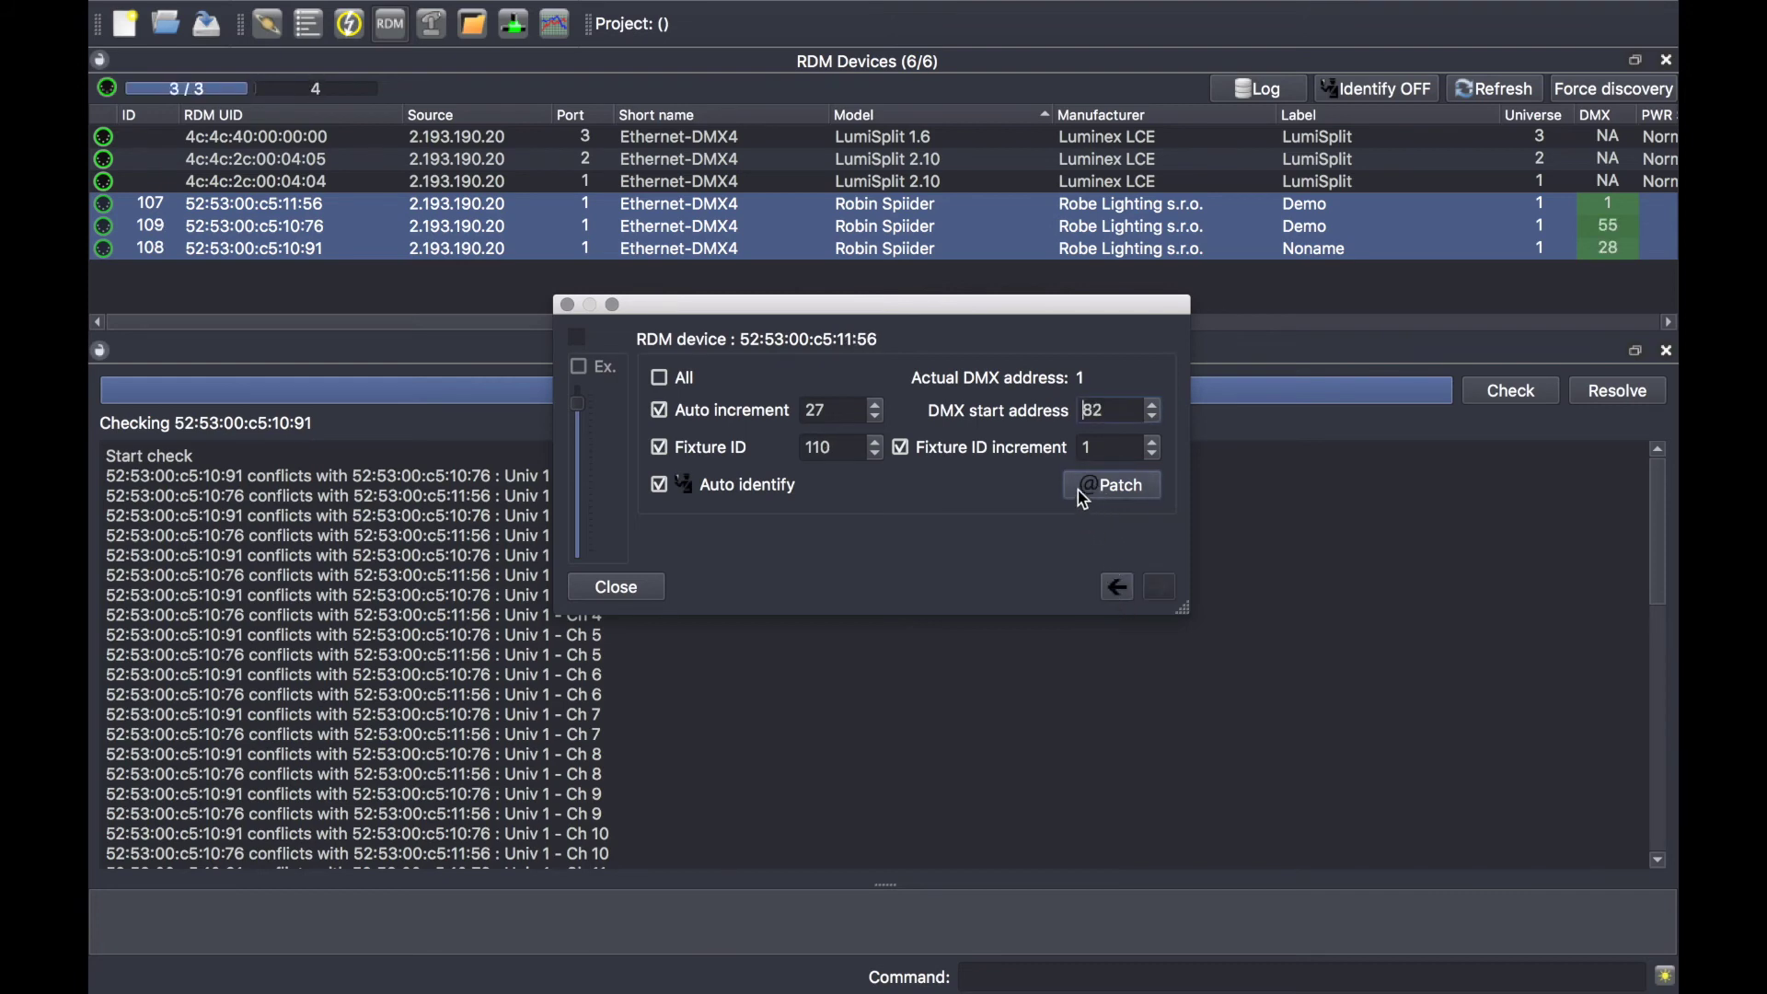
{"action": "left_click", "coordinate": [615, 587]}
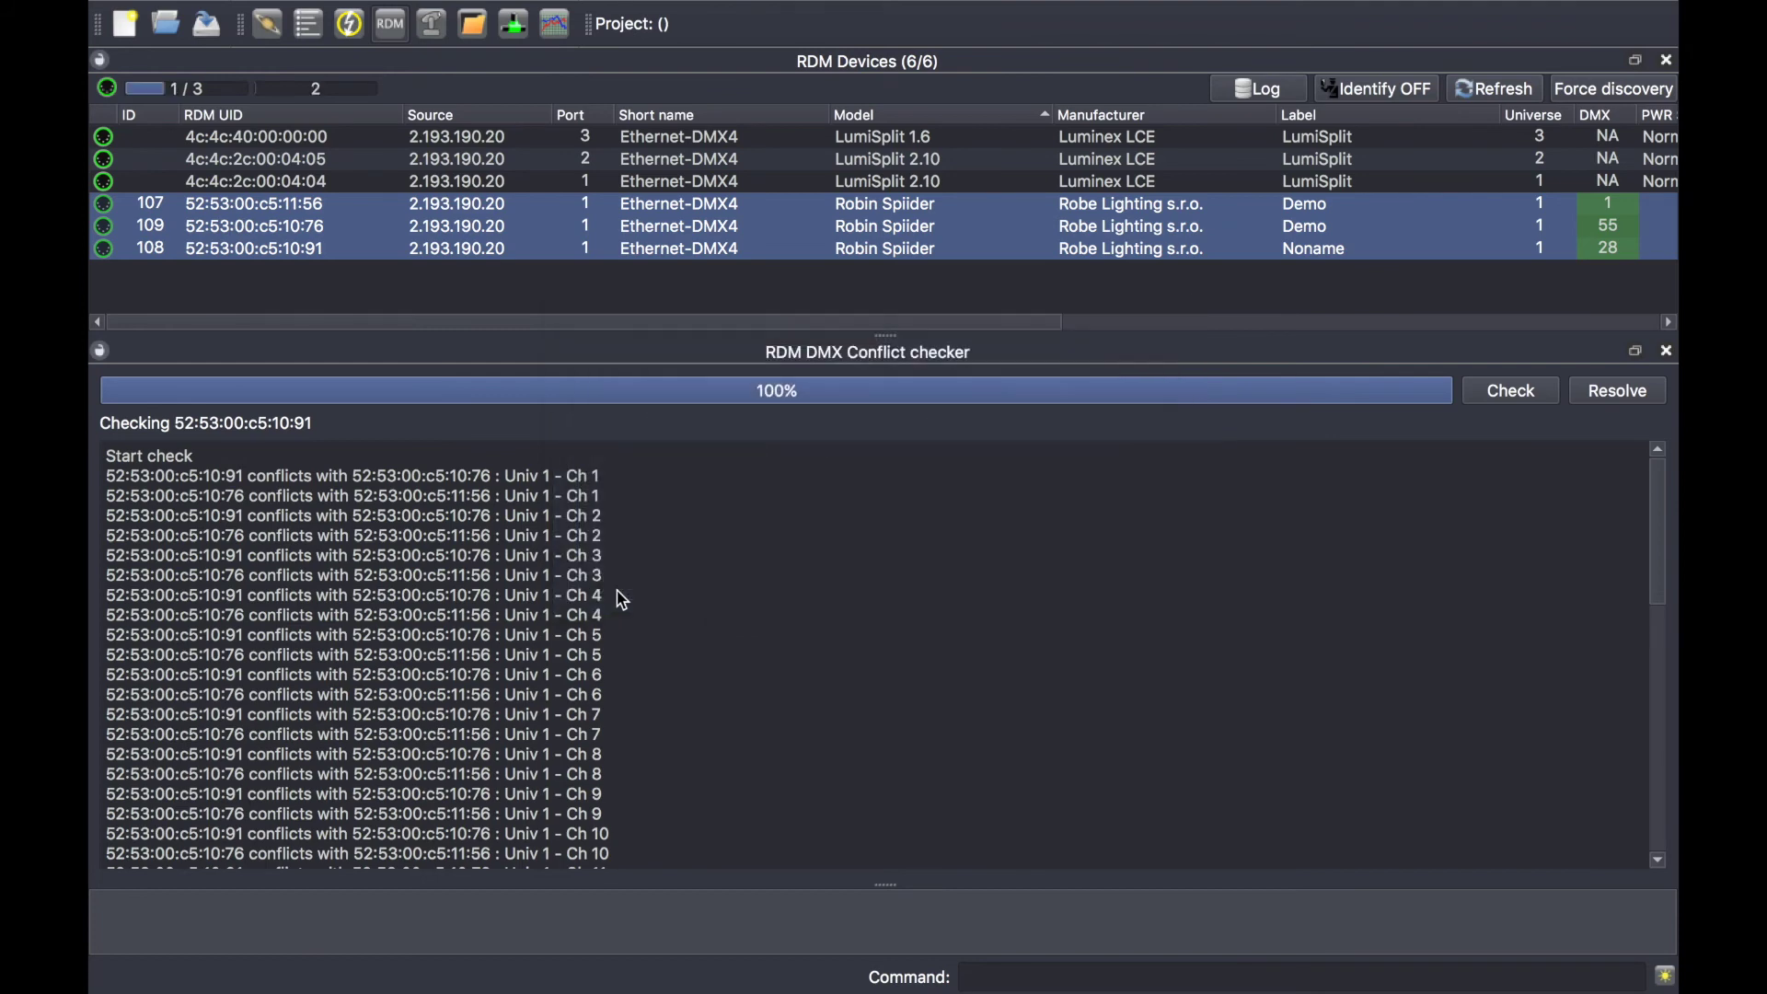
{"action": "left_click", "coordinate": [1527, 390]}
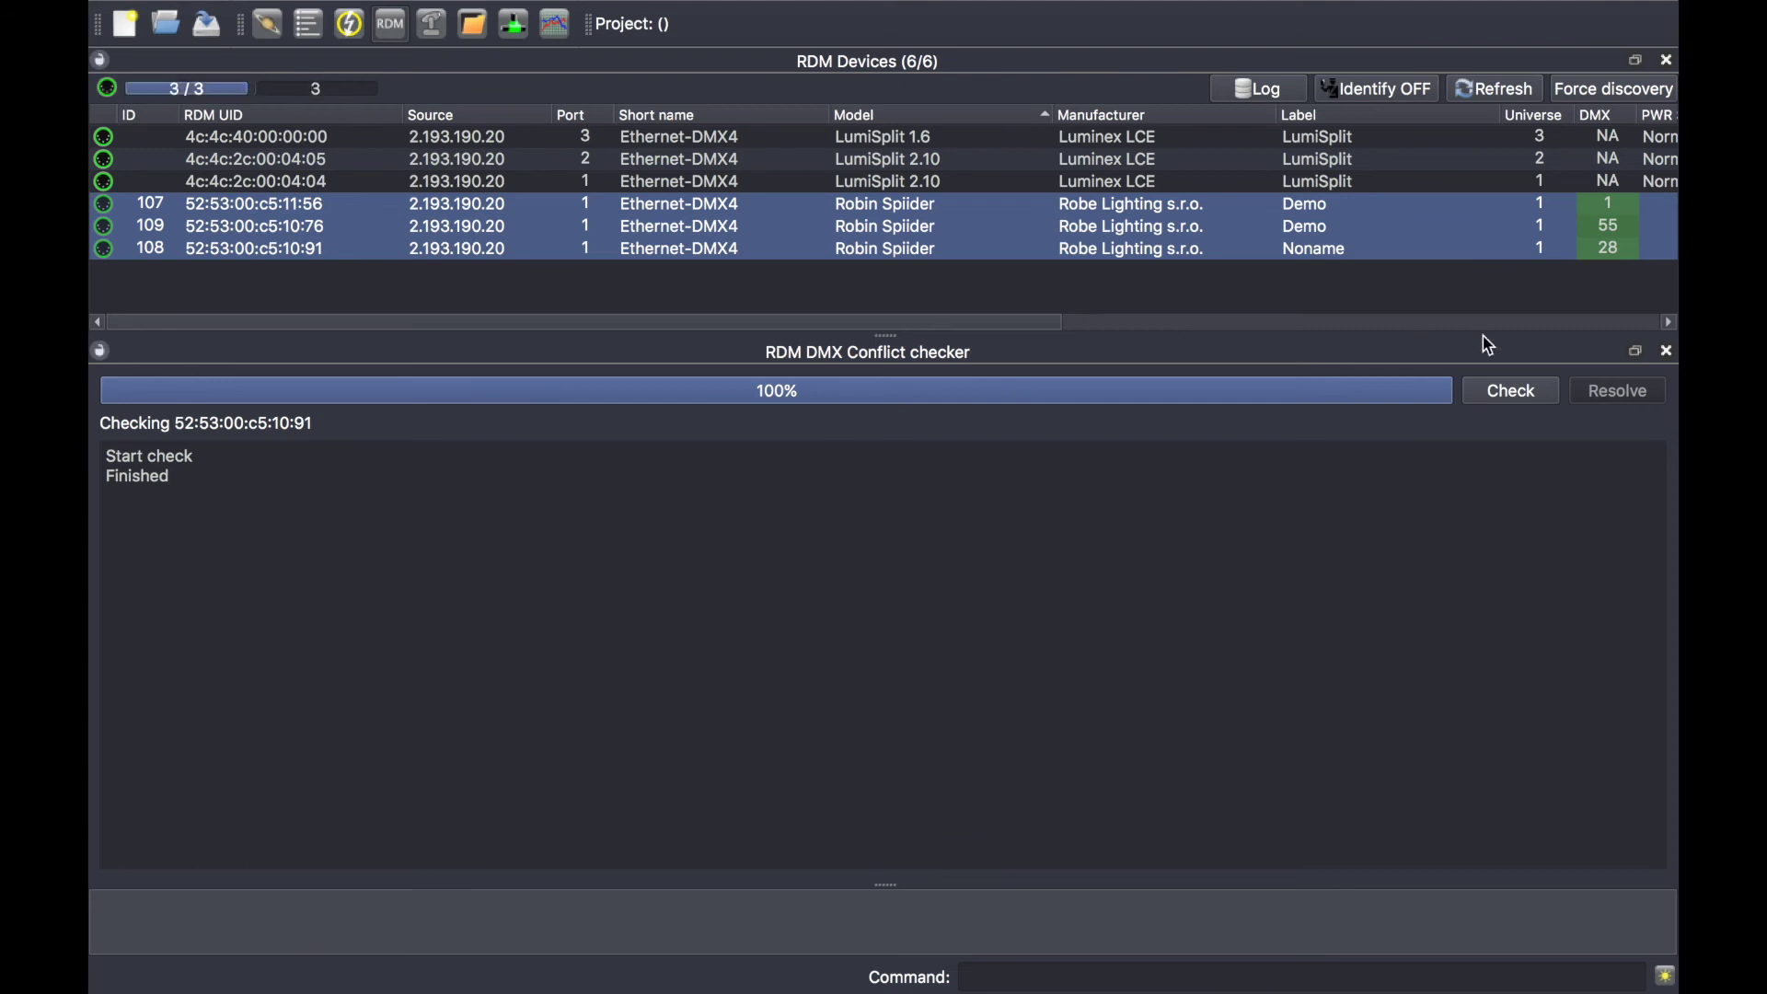
{"action": "left_click", "coordinate": [1667, 350]}
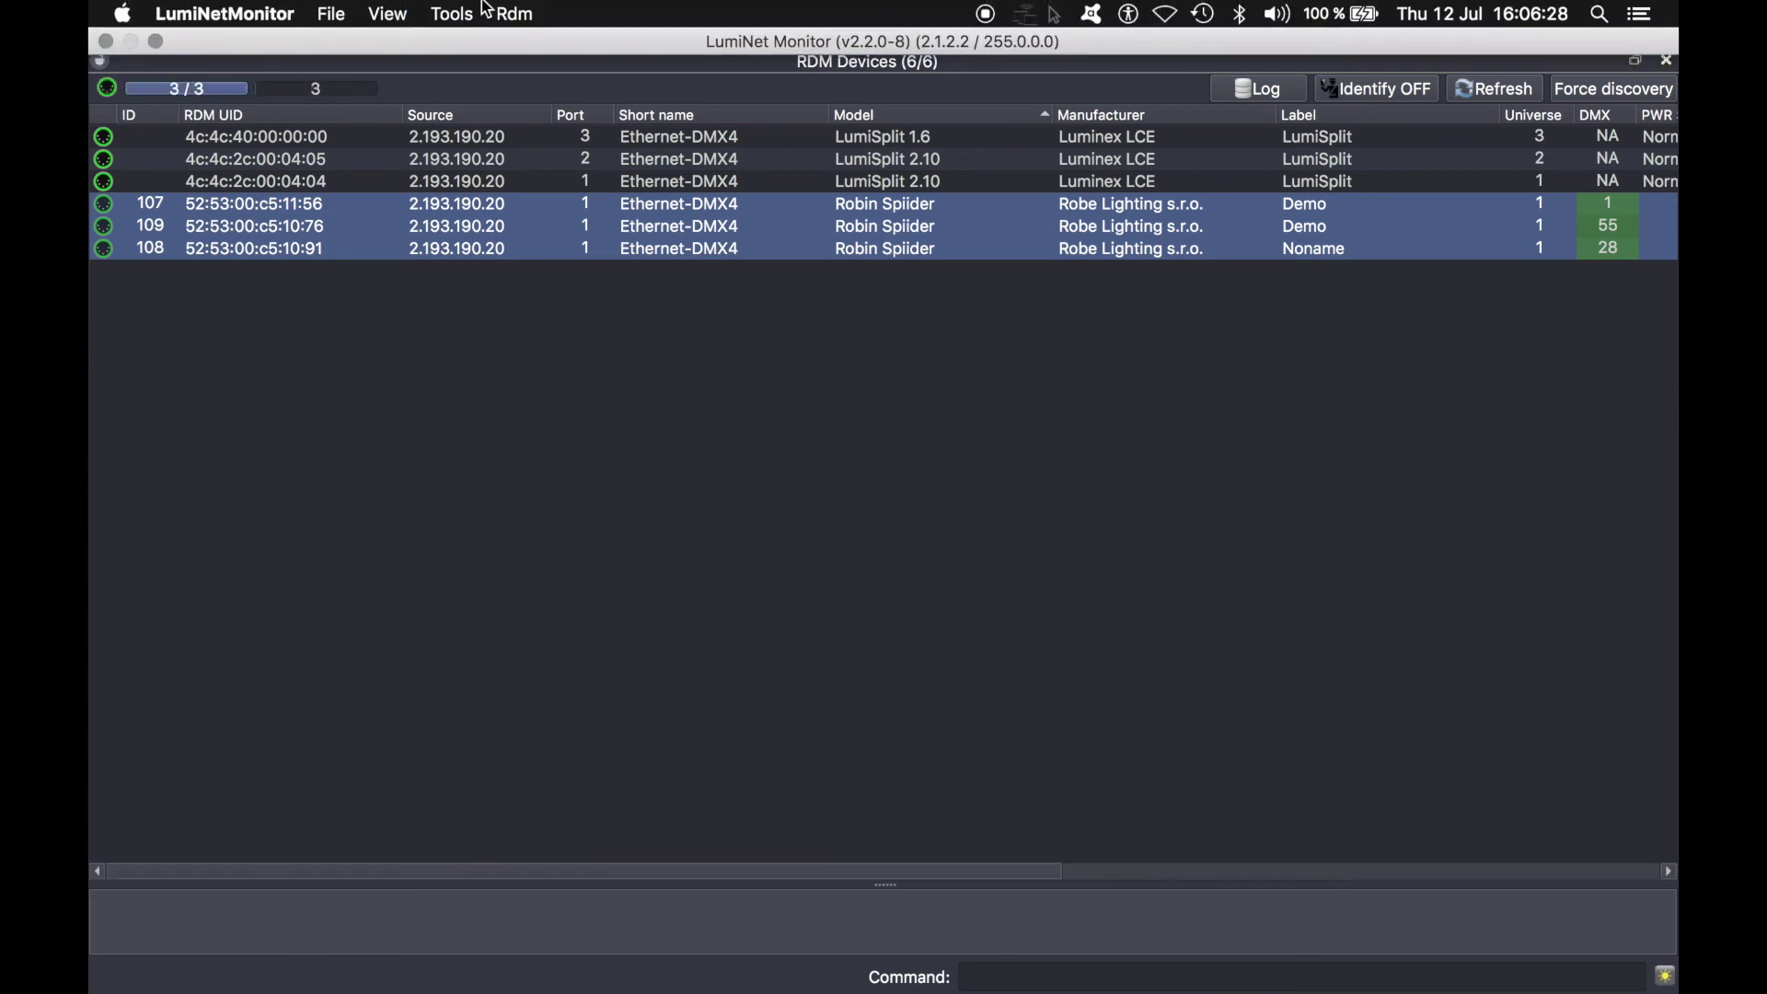
{"action": "left_click", "coordinate": [512, 13]}
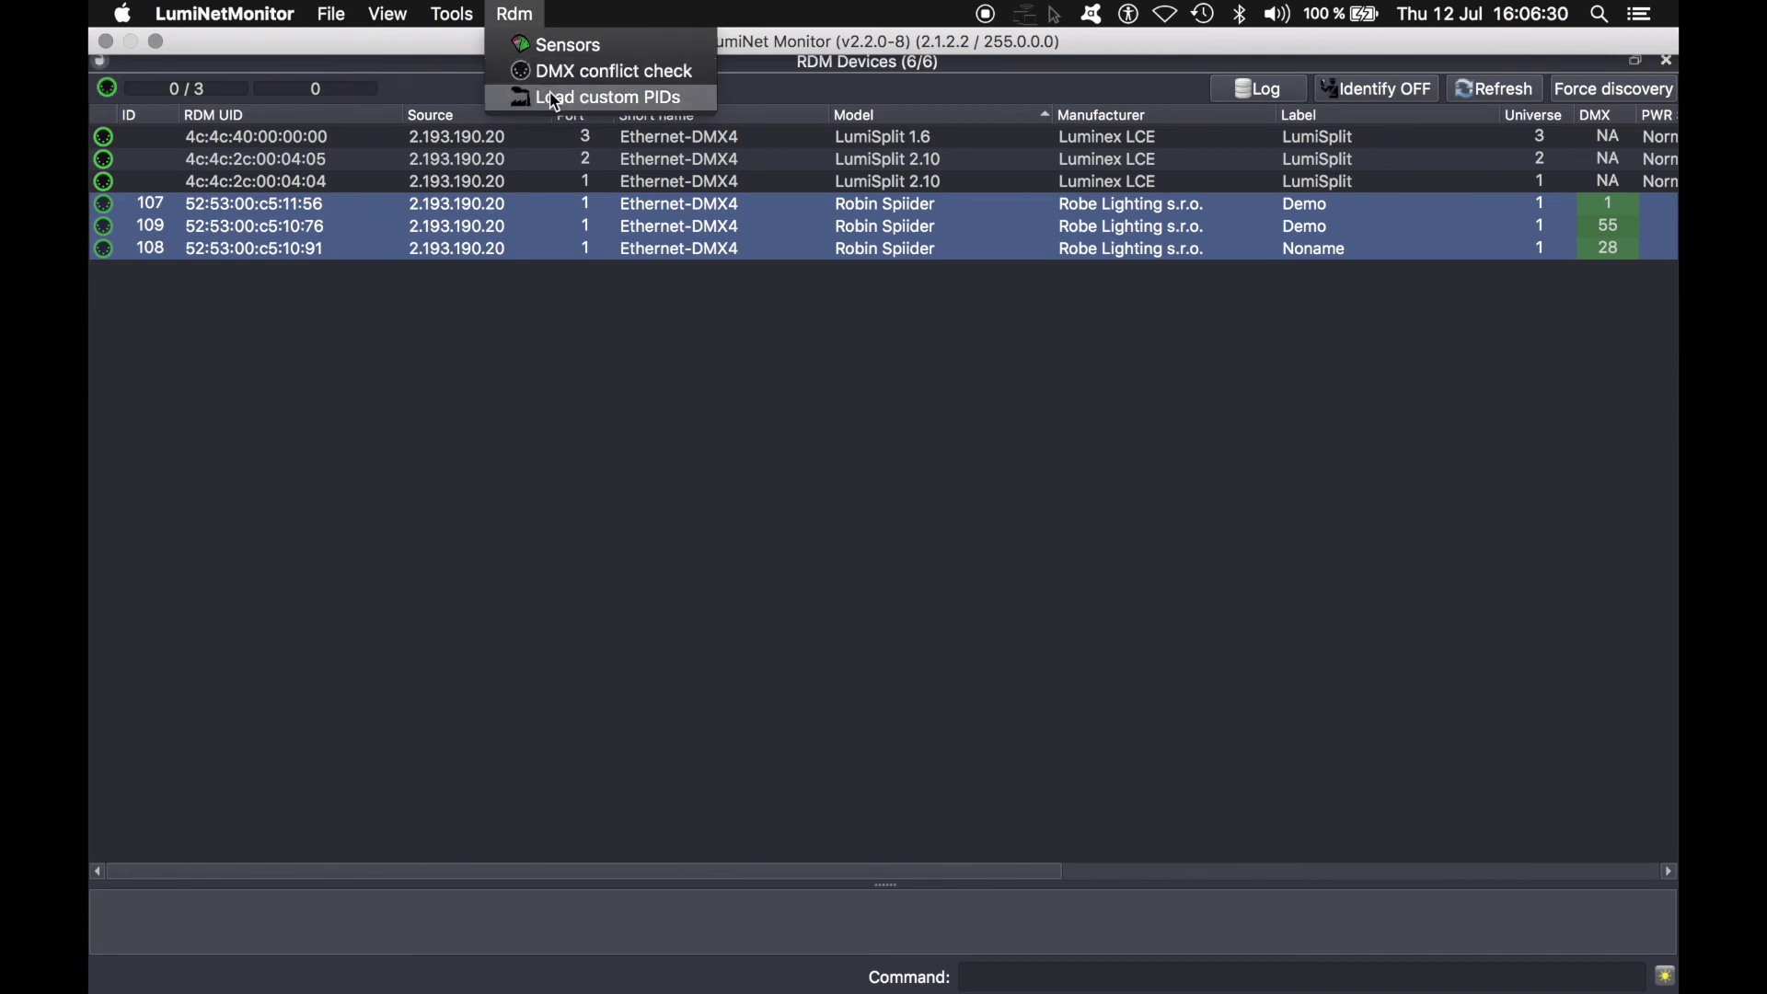
{"action": "left_click", "coordinate": [555, 99]}
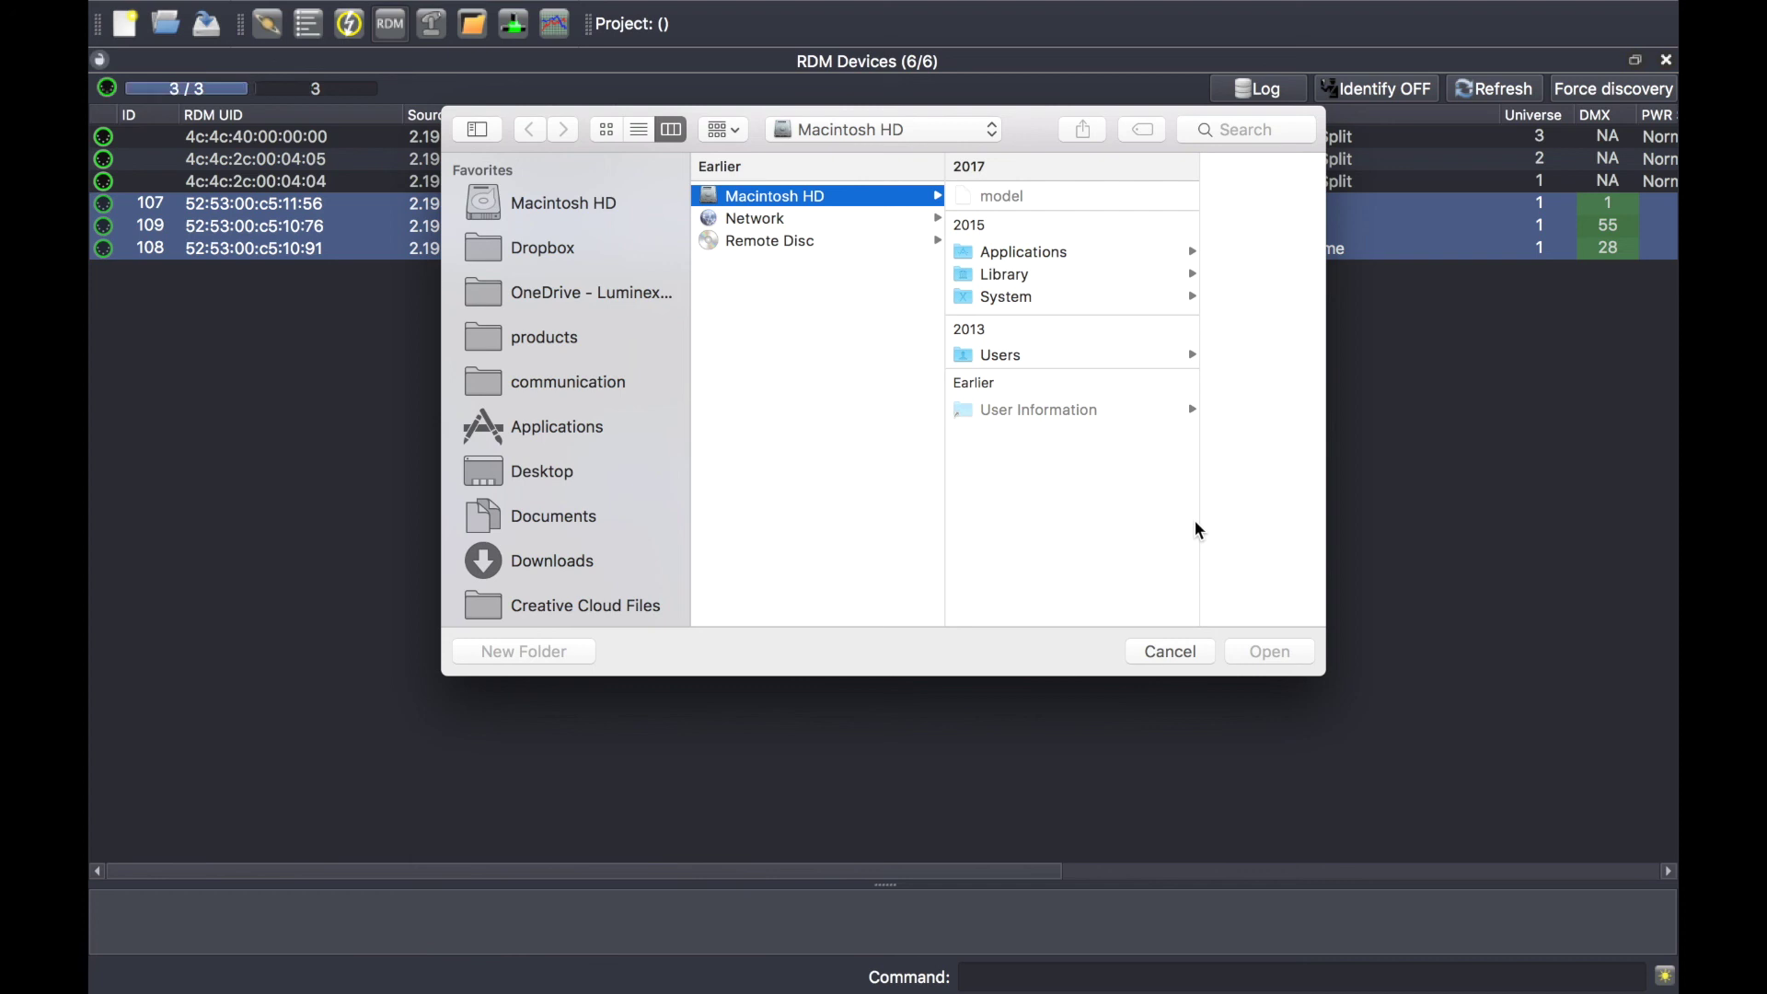
{"action": "left_click", "coordinate": [1169, 652]}
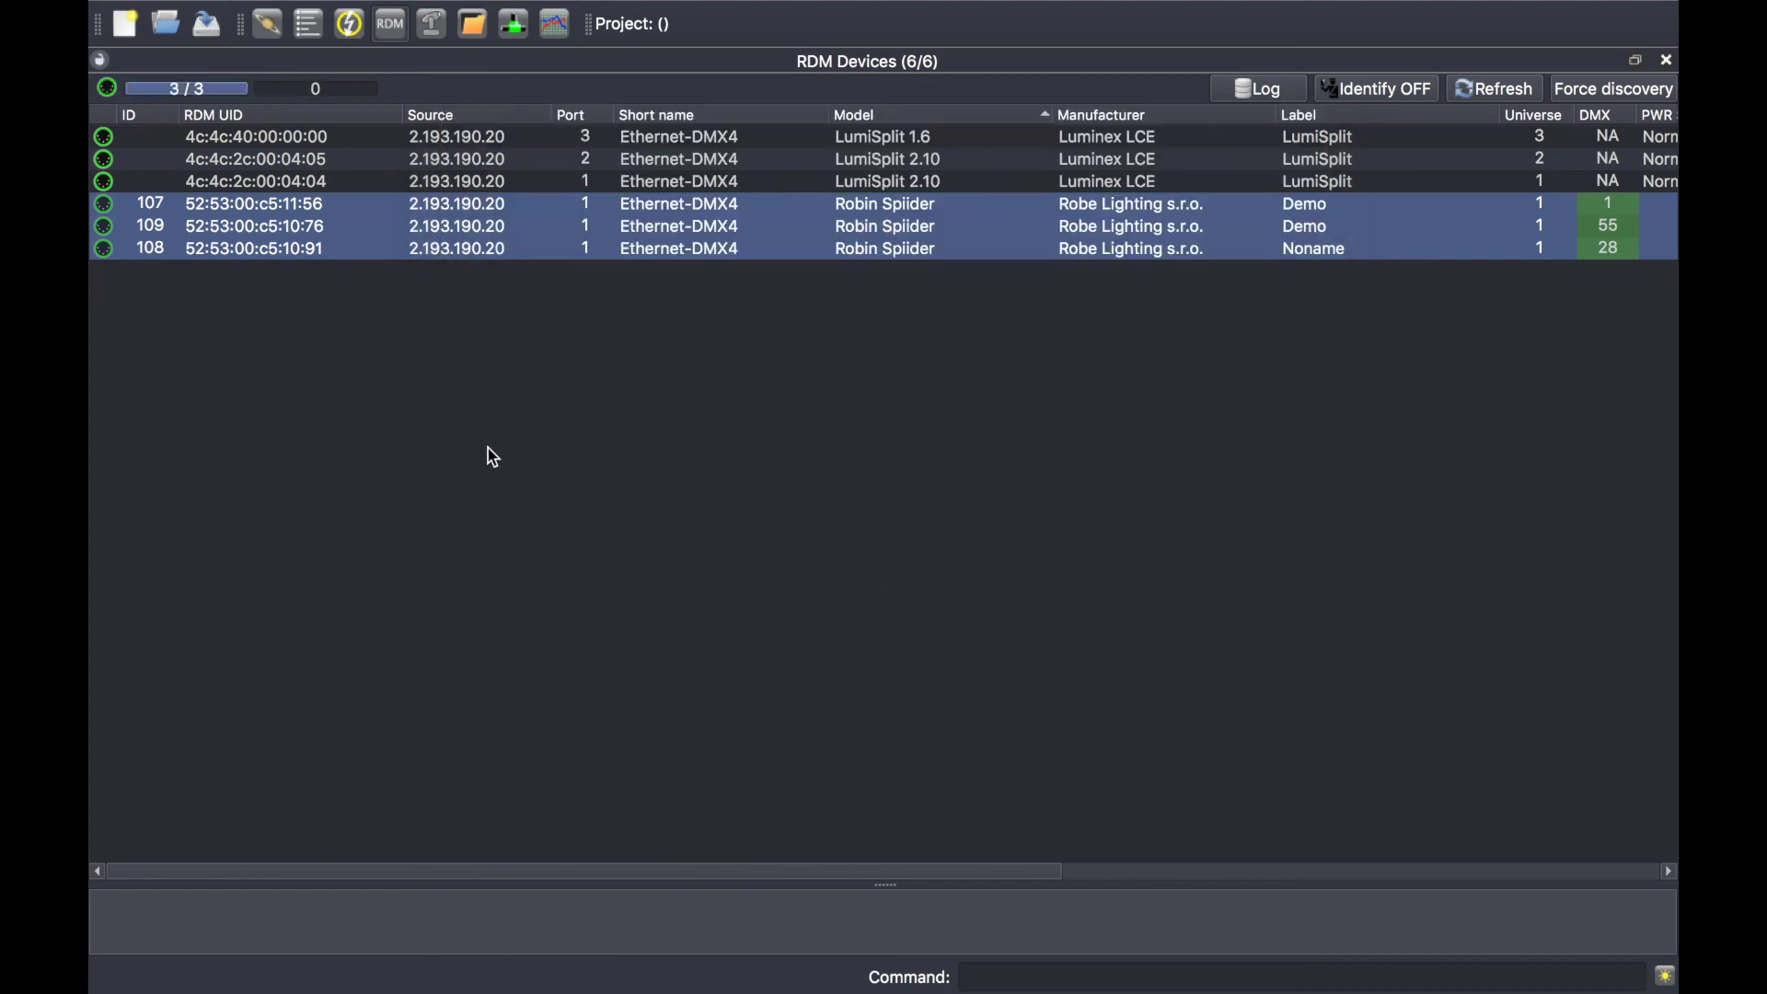